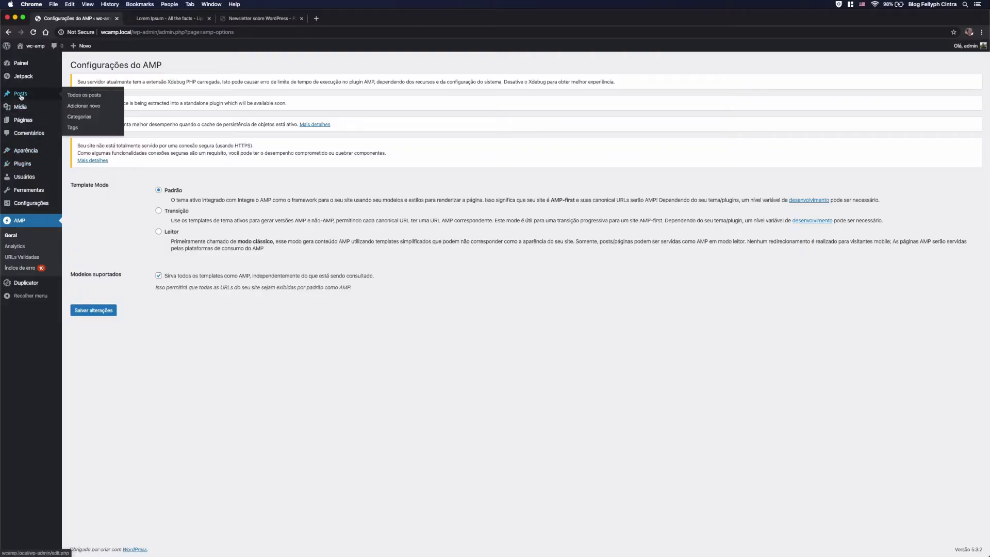
Open the "Gutenberg Blocks" post for editing and switch its Habilitar AMP setting off and back on.
click(20, 96)
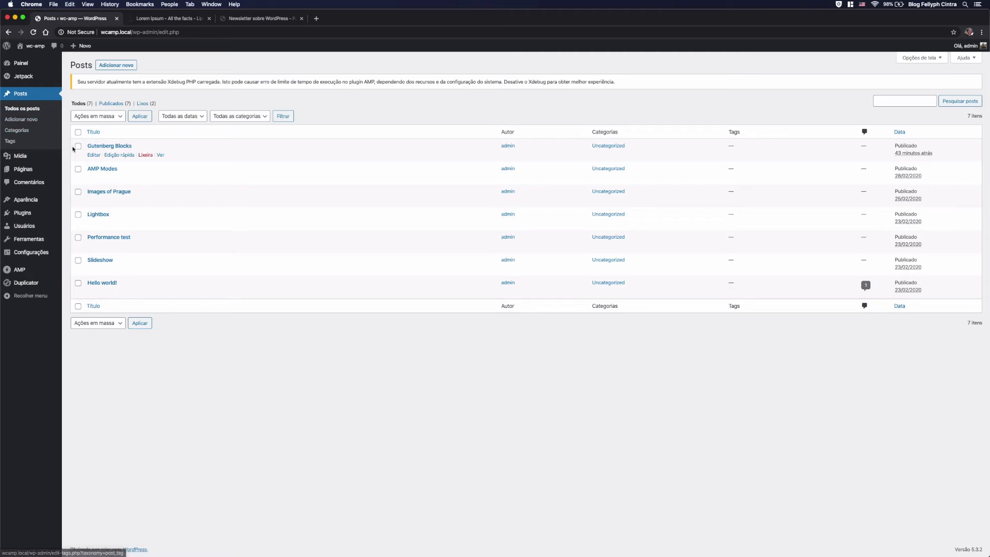
click(93, 156)
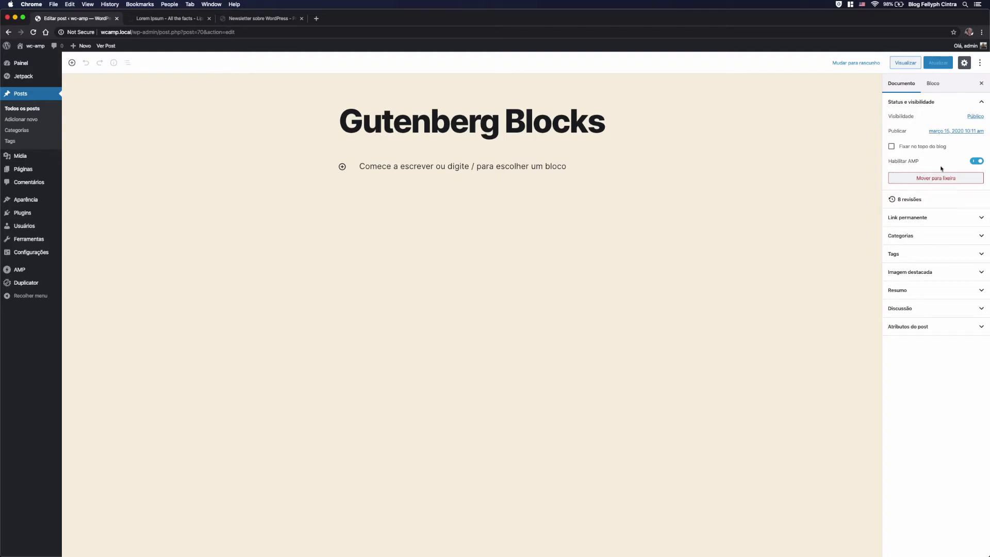
click(975, 165)
click(975, 164)
Add a paragraph starting "Lorem ipsum dolor sit amet, consectetur adipiscing elit" and embed the "AMP para WordPress" YouTube video below it.
click(391, 190)
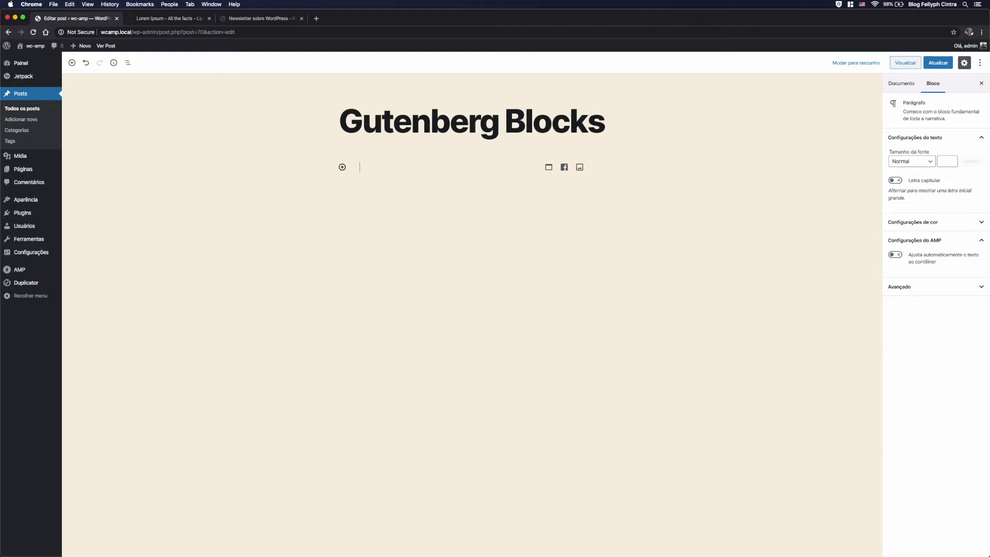
text(Lorem ipsum dolor sit amet, consectetur adipiscing elit. Praesent ut diam velit. Aenean sit amet tincidunt justo, ac molestie dolor. Suspendisse id eros quis est dignissim interdum. Praesent sed ligula mollis, faucibus nisl sed, mattis metus. Lorem ipsum dolor sit amet, consectetur adipiscing elit. Integer fringilla consectetur nunc id convallis. Etiam quis accumsan metus. Aliquam vel molestie nibh. Vivamus tincidunt ut eros quis lacinia.)
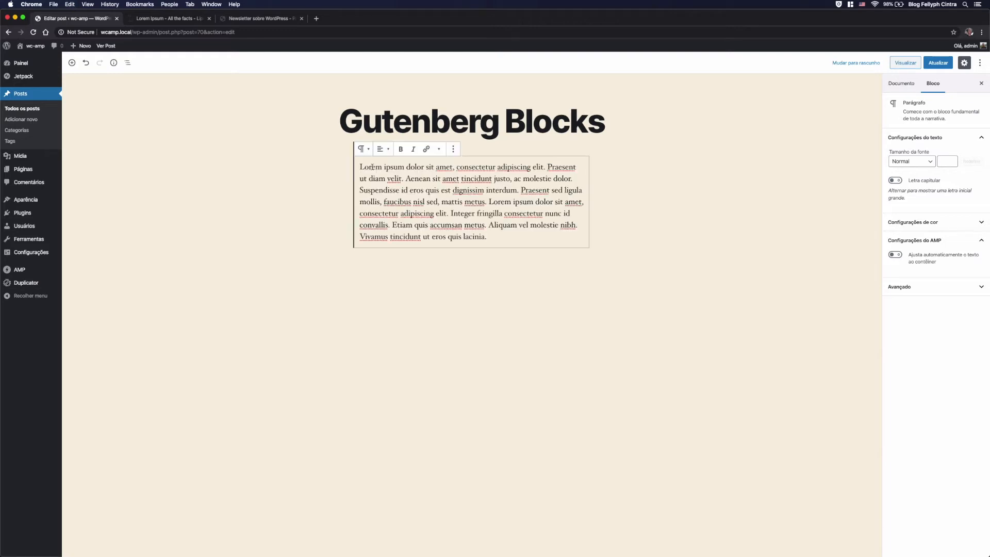
key(Return)
click(342, 259)
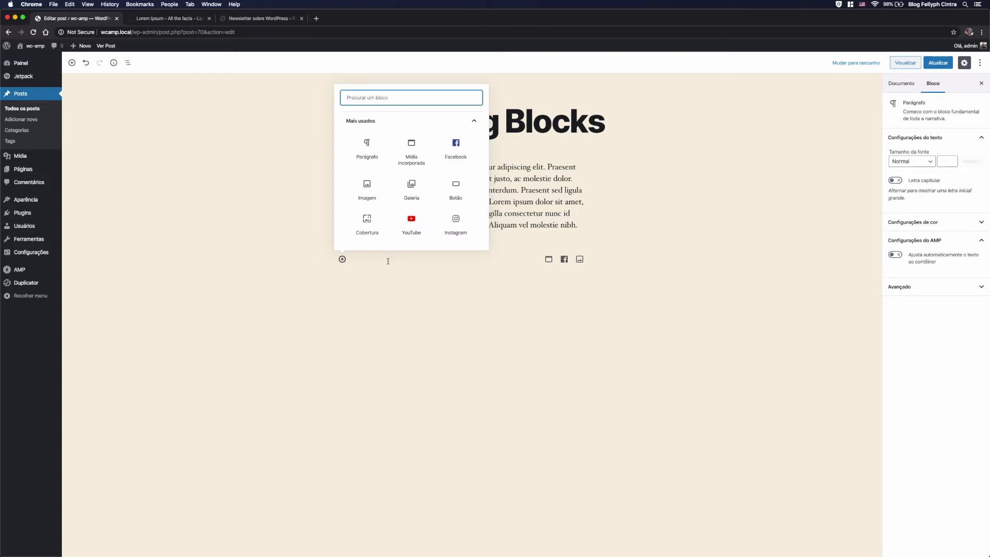
click(695, 415)
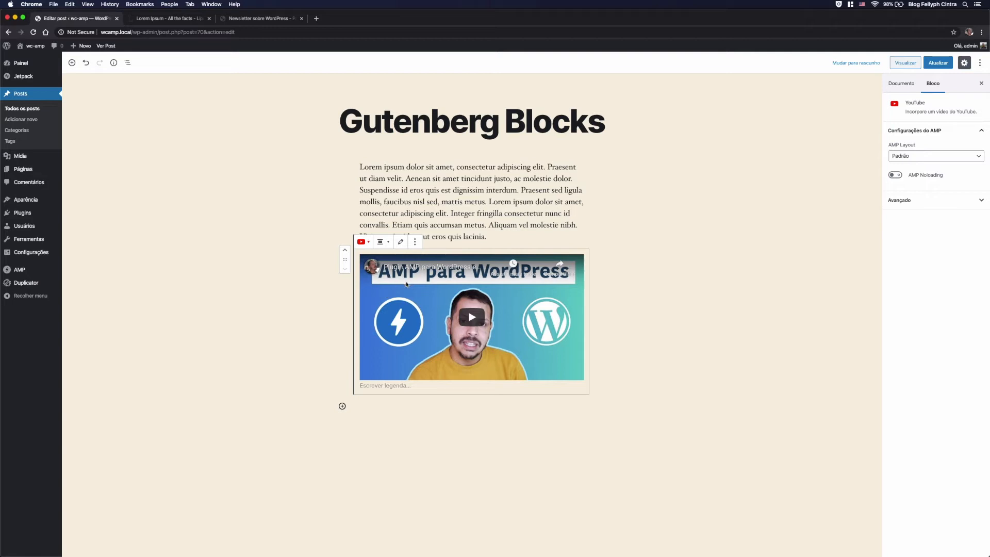
Caption the YouTube video "Introdução sobre o plugin do AMP" and update the post.
click(384, 389)
text(Introdução sobre o plugin do )
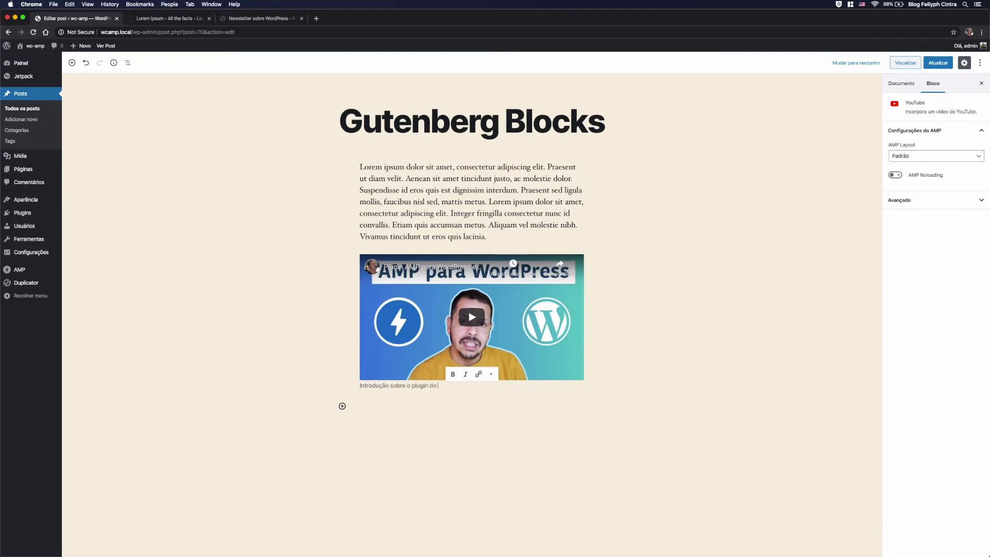
text(AMP)
key(super+s)
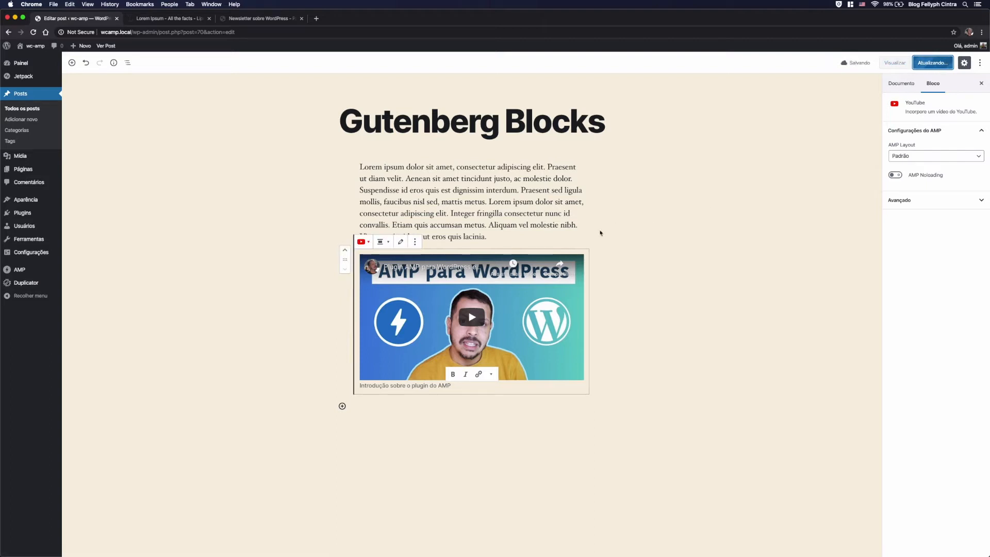
View the published post and inspect the HTML markup of the embedded YouTube video.
click(134, 539)
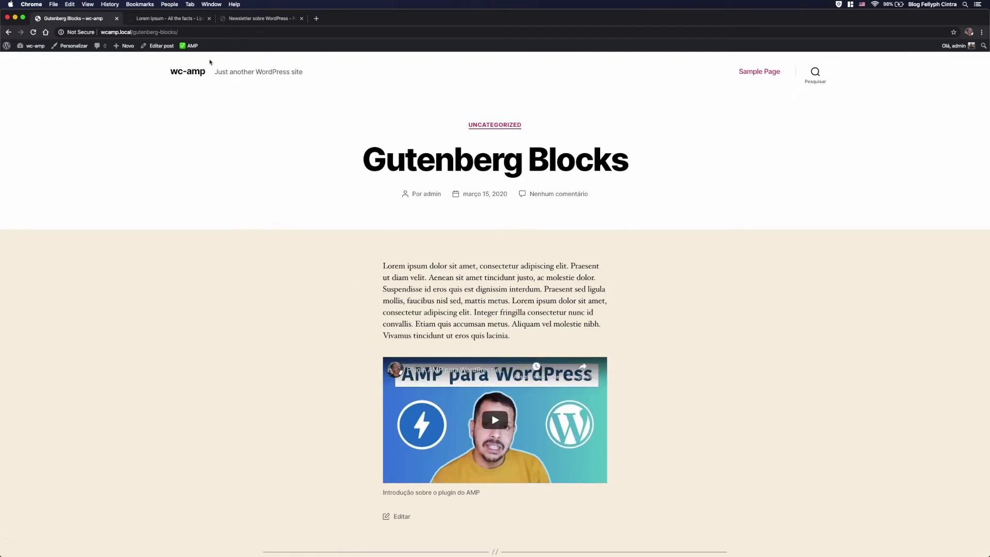
mouse_move(191, 46)
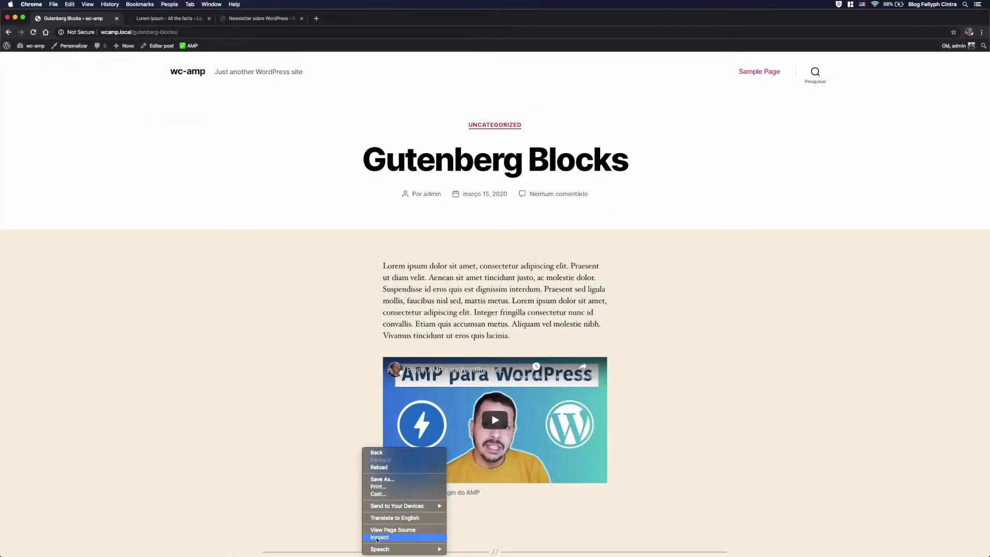
click(379, 537)
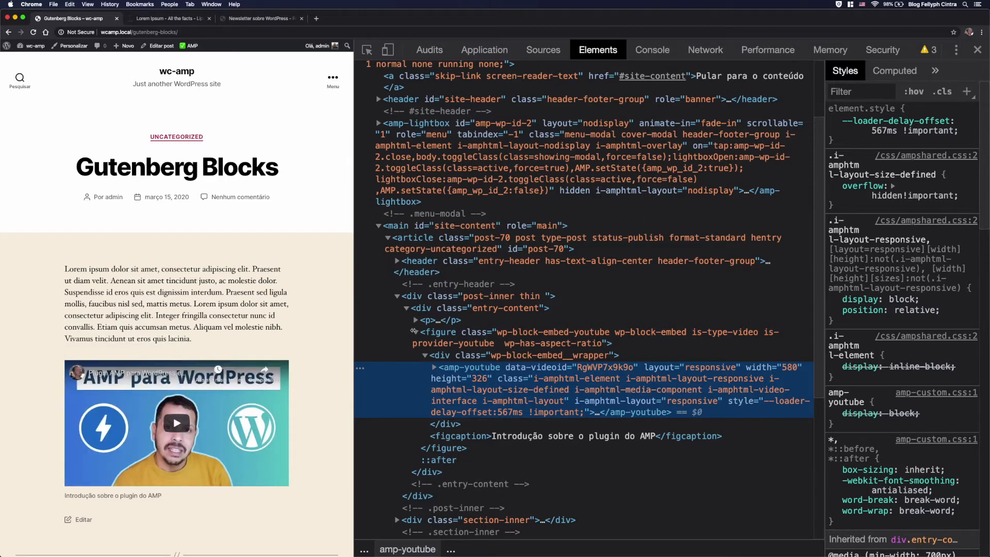
drag(414, 331, 539, 279)
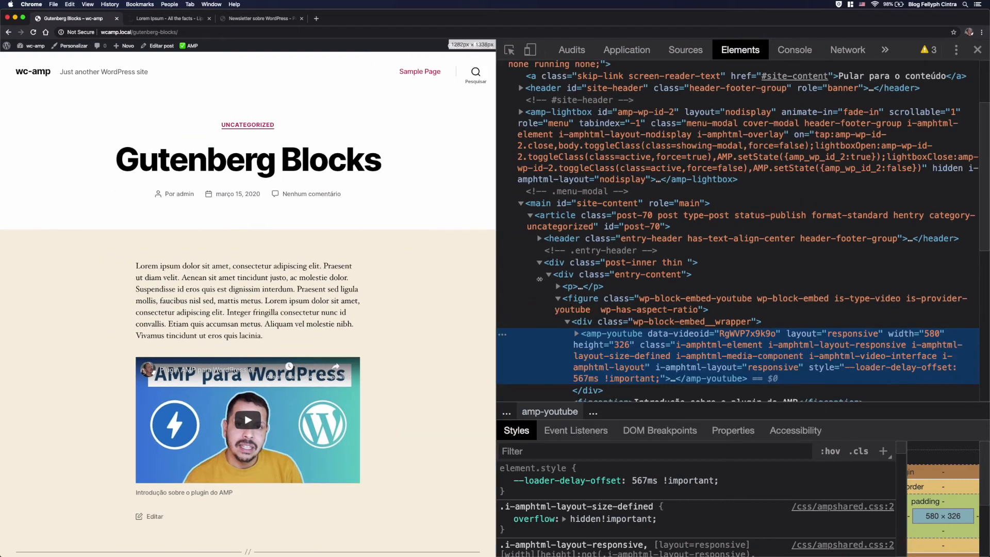
key(super+alt+i)
scroll(325, 257, down, 3)
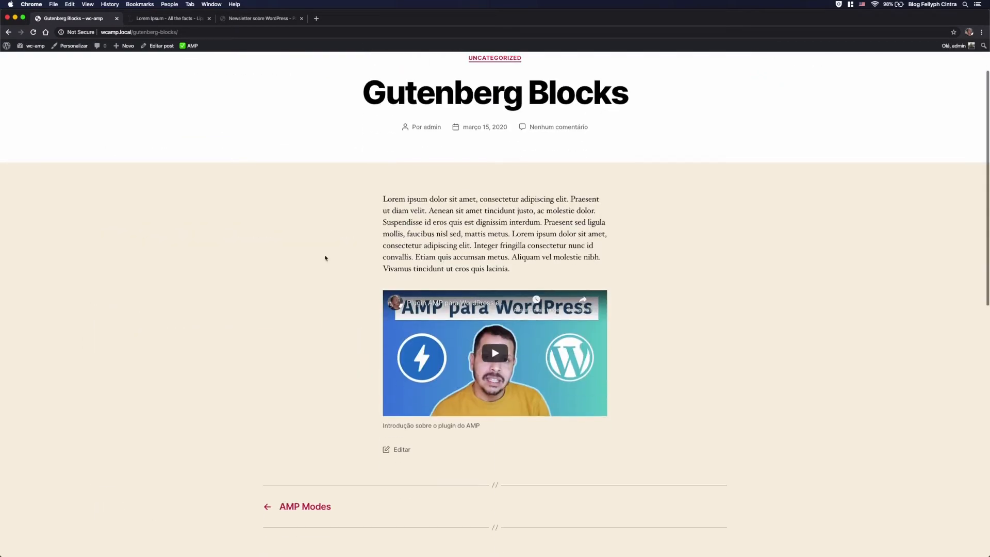
Reopen the post for editing and embed the "Community&Expert Summit LATAM" tweet below the YouTube video.
click(151, 46)
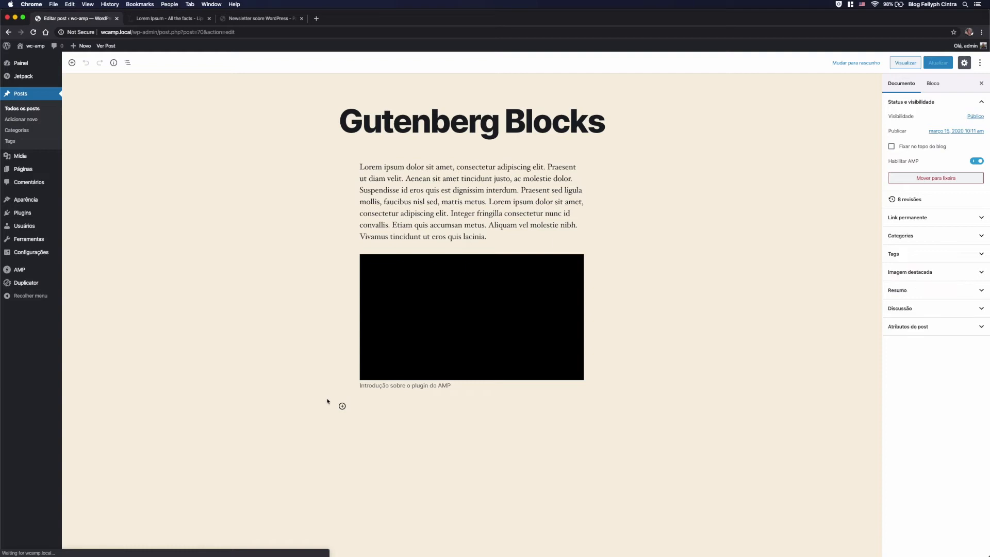
click(367, 403)
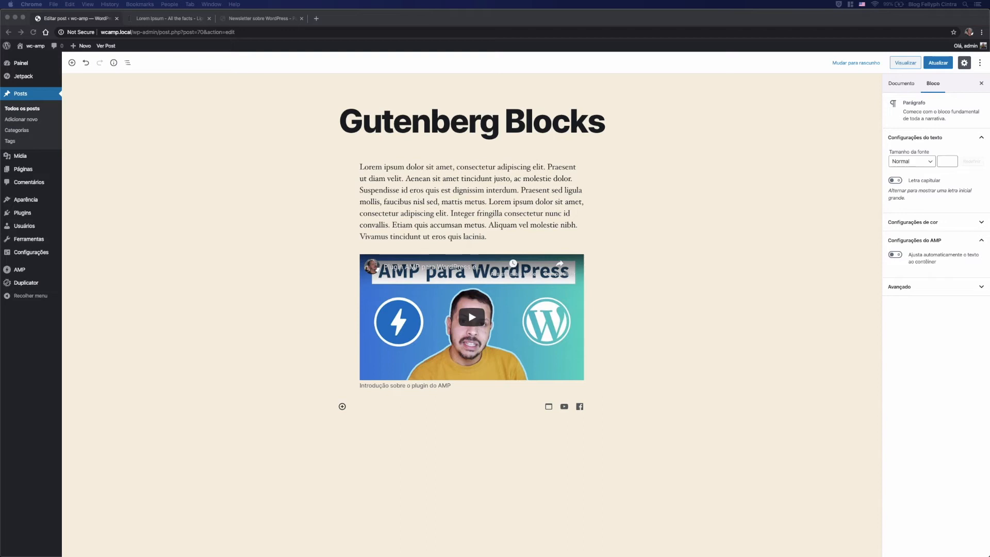
click(351, 409)
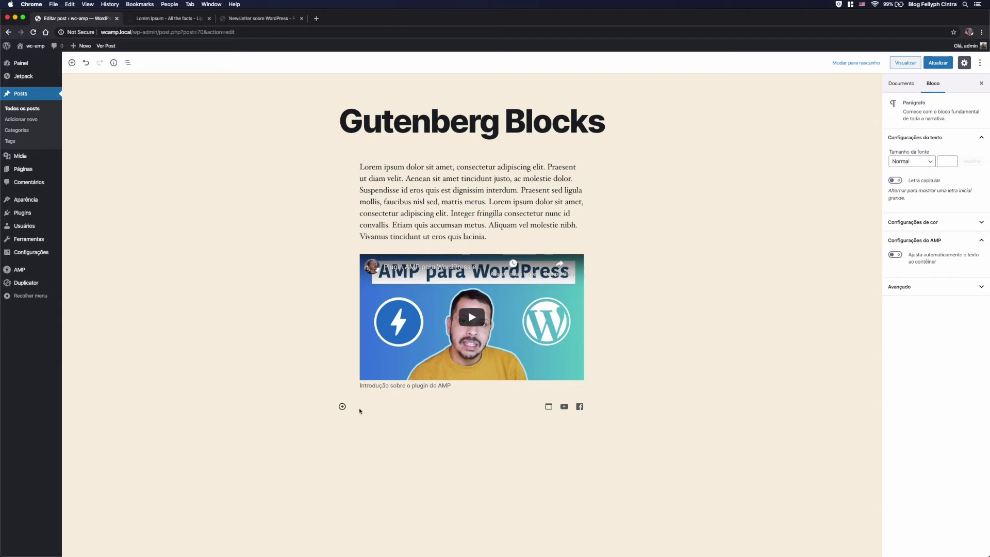
key(super+v)
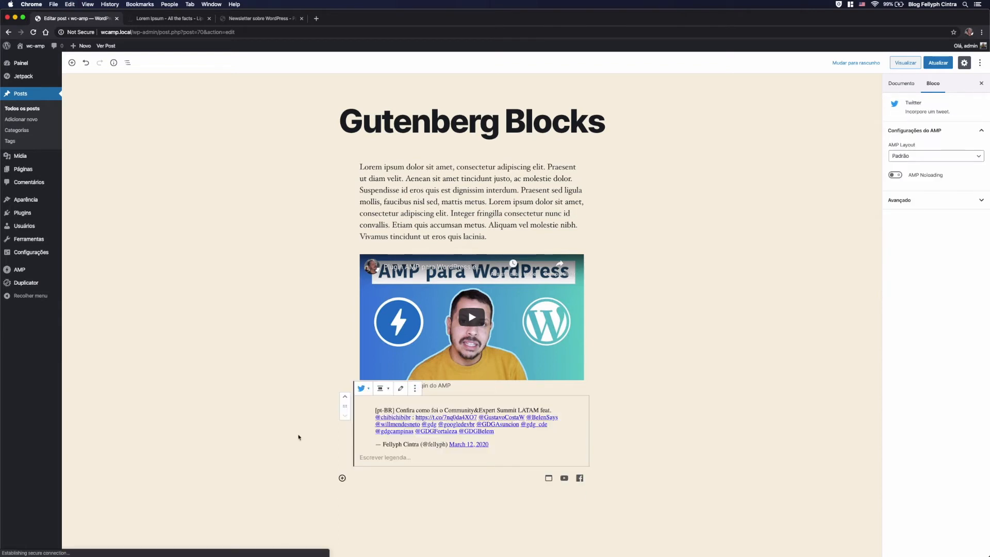
scroll(298, 435, down, 2)
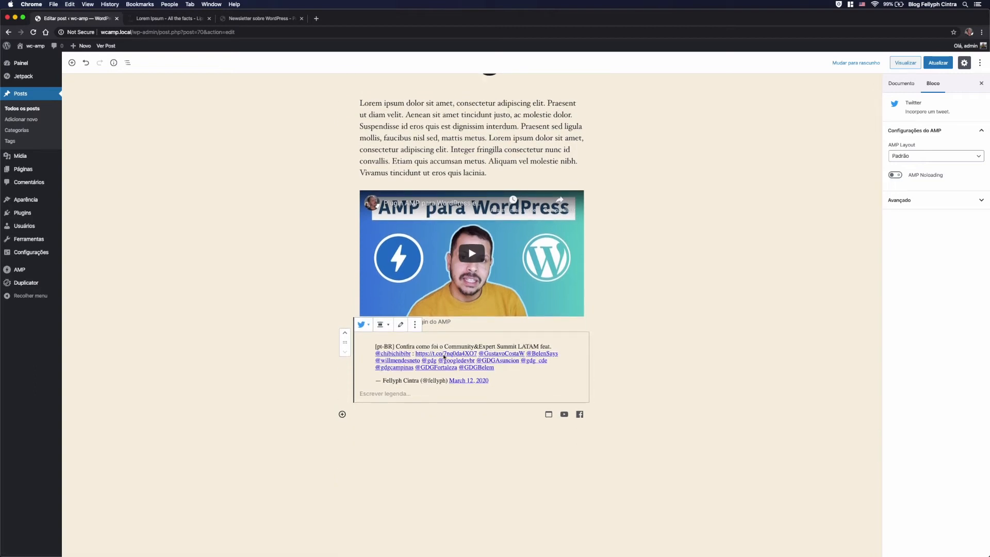
scroll(406, 469, down, 4)
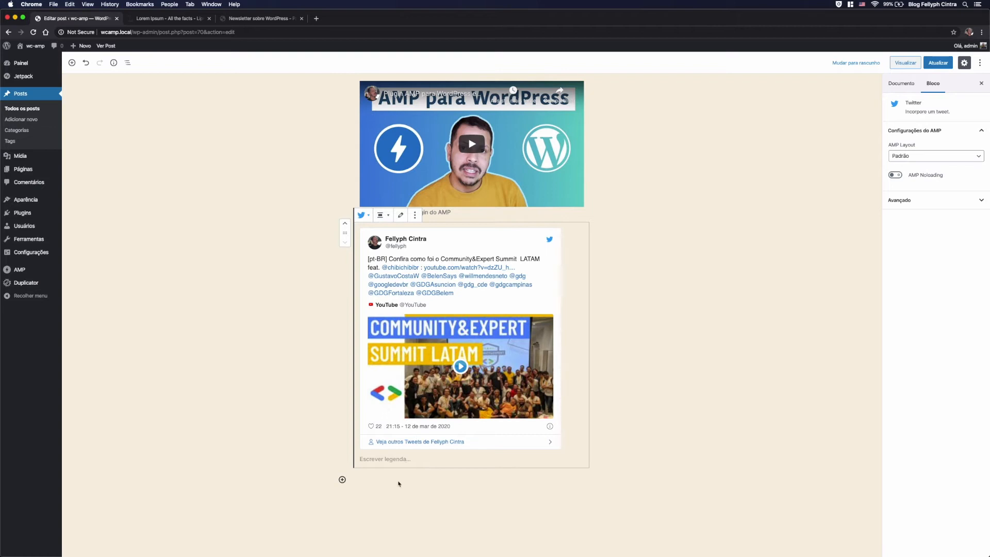
click(369, 478)
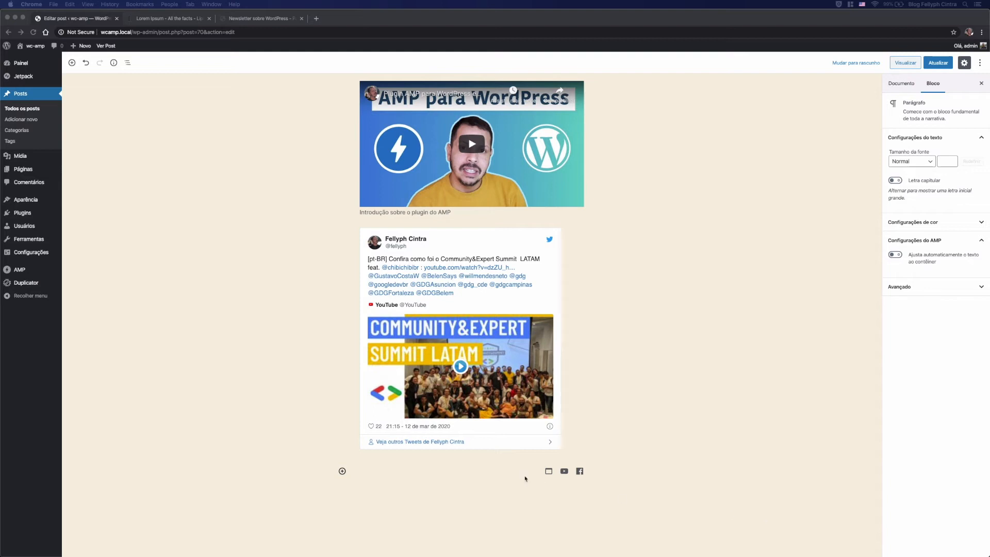
click(373, 472)
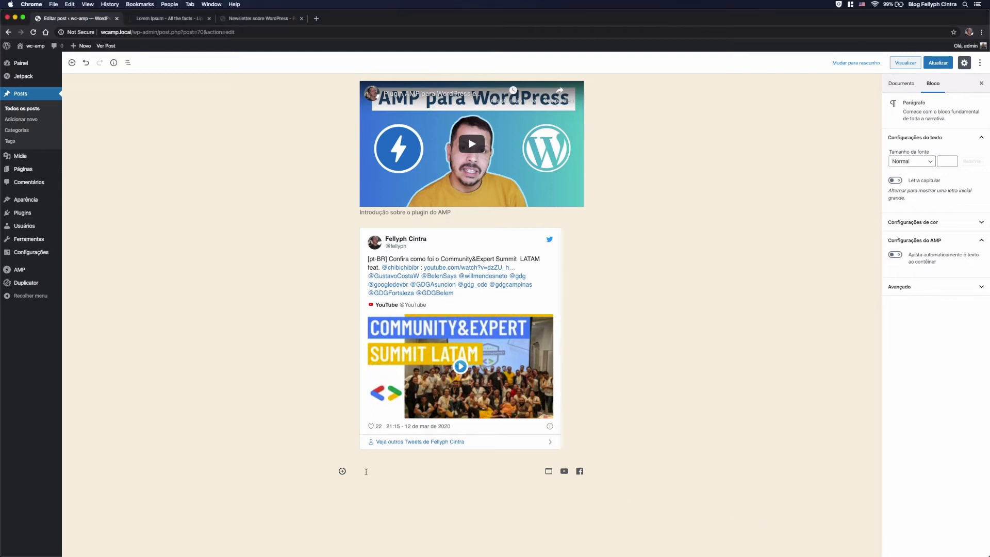
key(super+v)
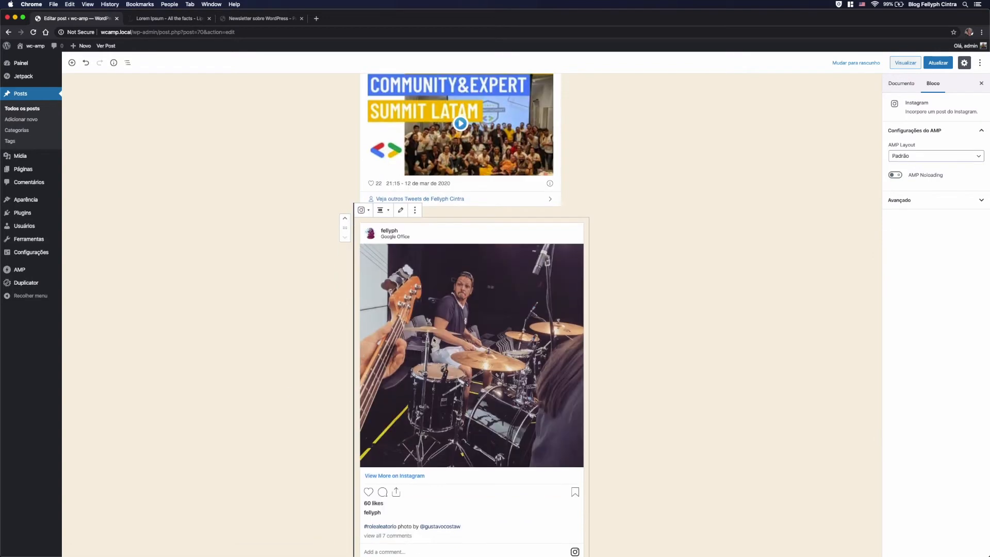
scroll(275, 325, down, 2)
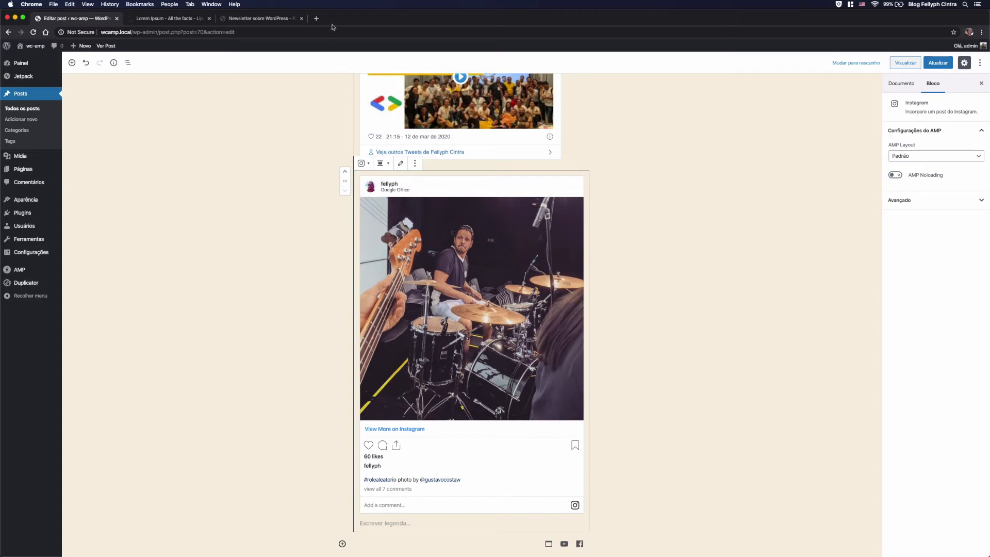
click(316, 18)
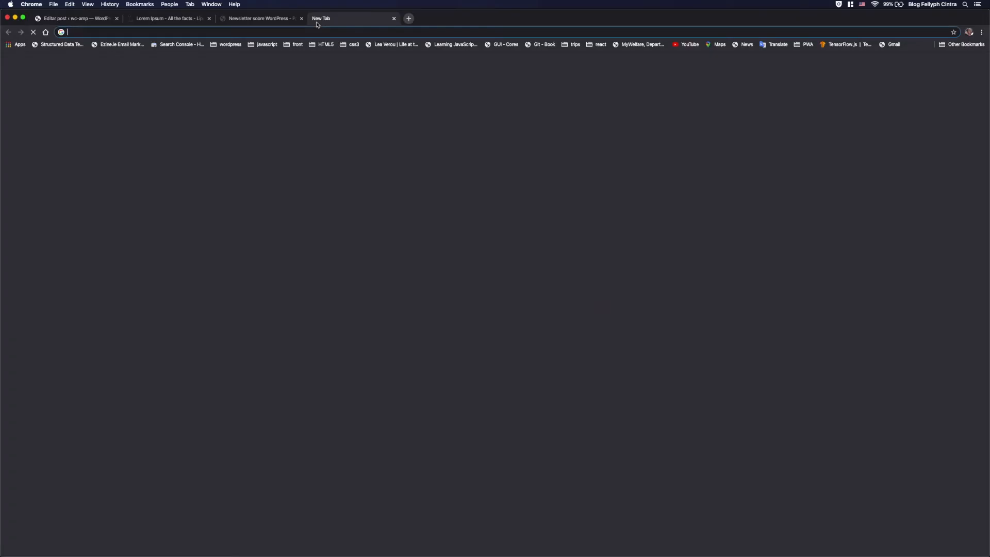
text(https://www.instagram.com/p/B9edi8xn9XT/)
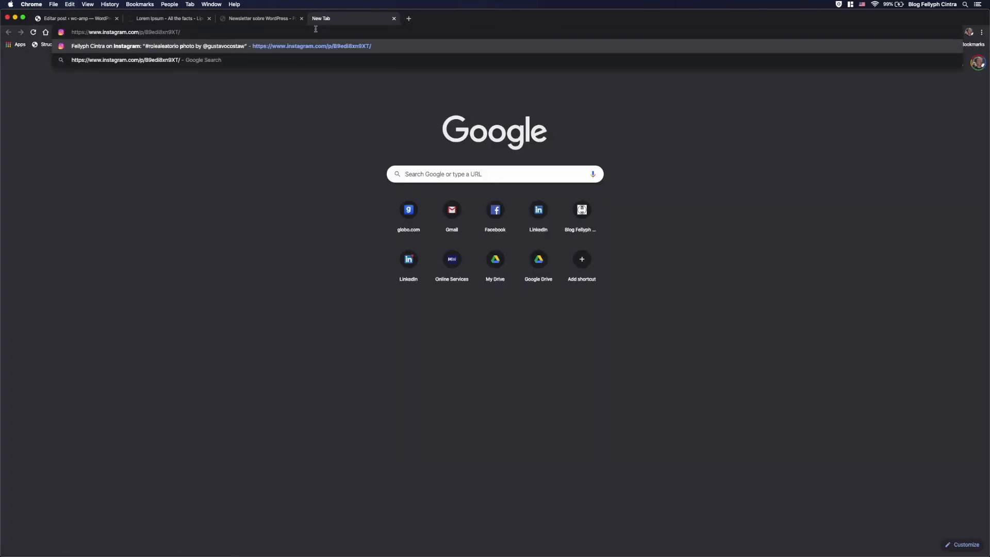
key(Return)
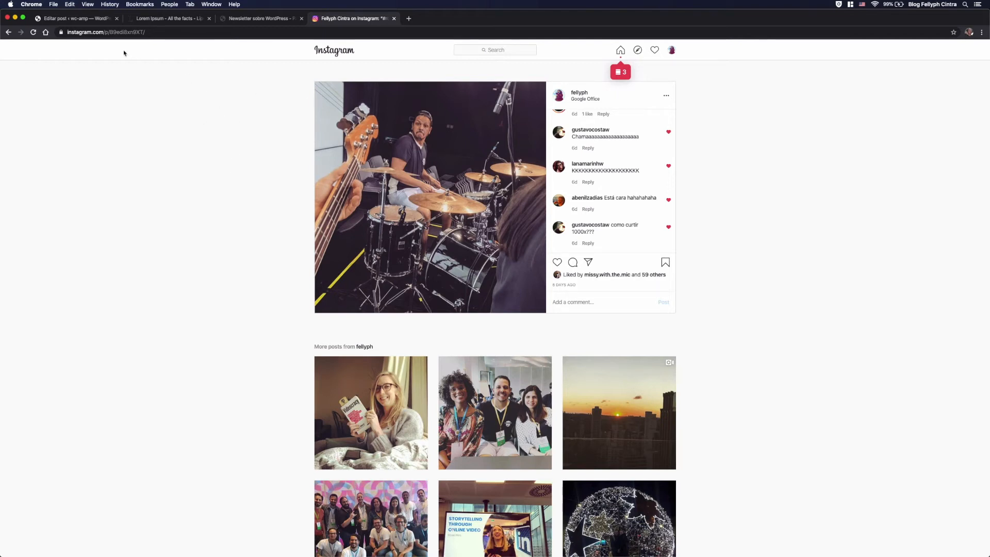
click(89, 20)
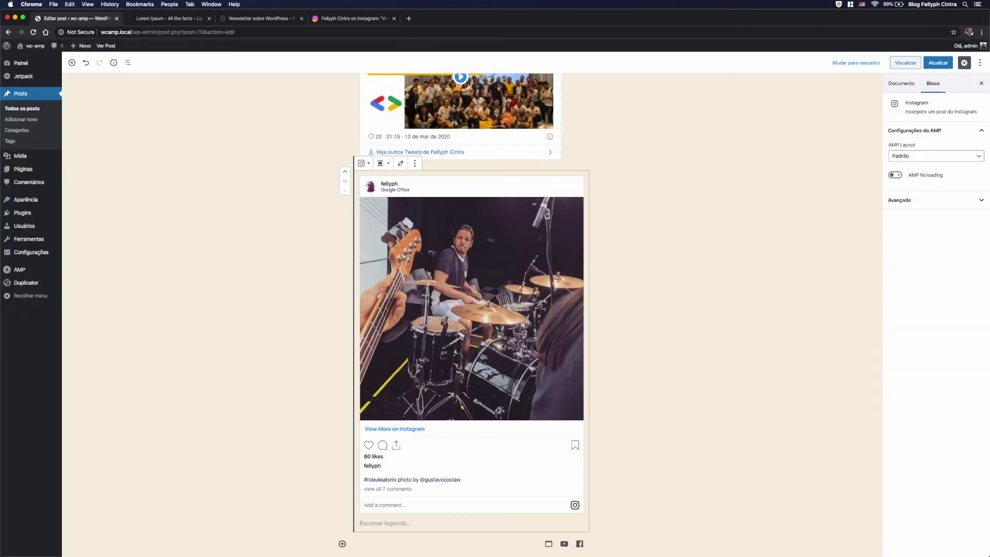
Update the post with the tweet and Instagram embeds and open its published page.
scroll(497, 322, down, 4)
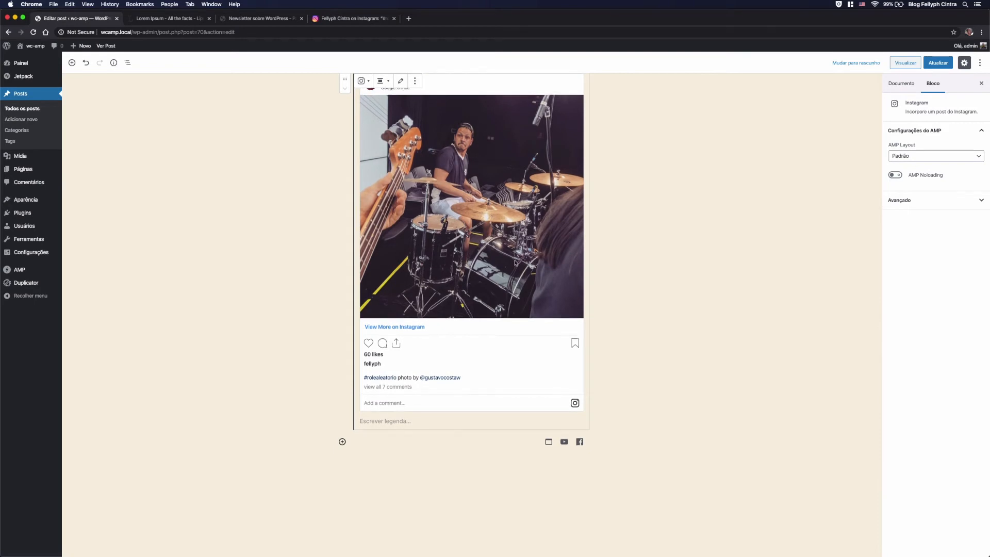
scroll(514, 263, up, 10)
scroll(514, 263, up, 2)
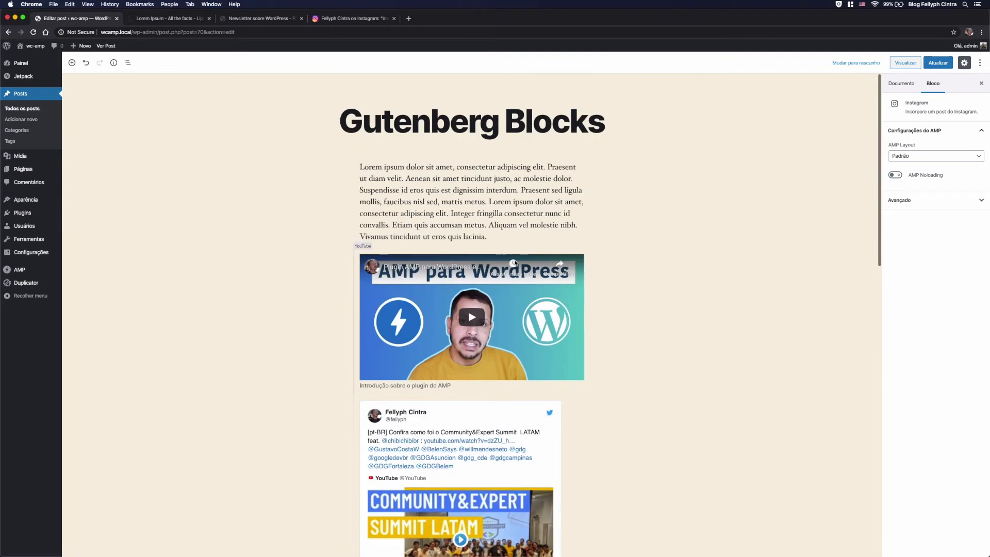
click(938, 63)
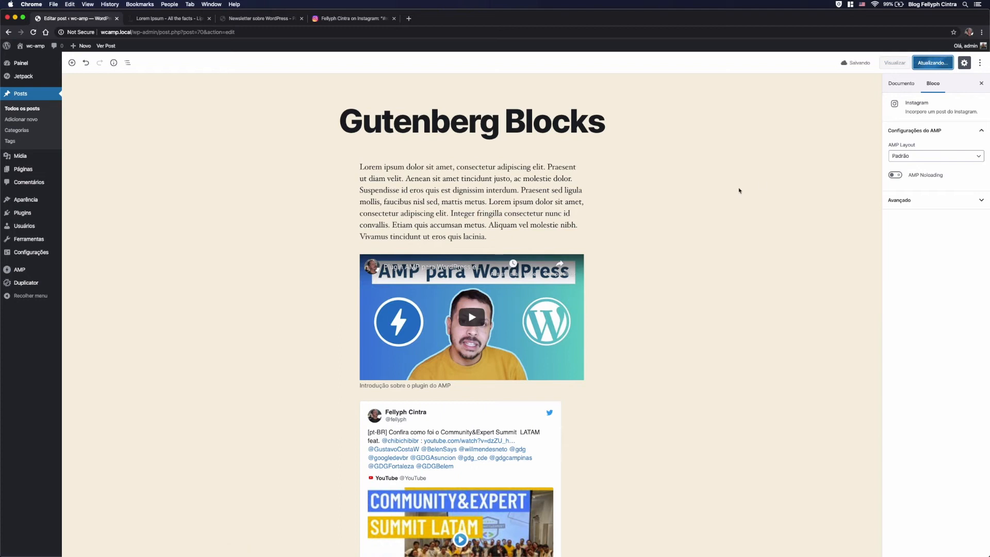
click(132, 539)
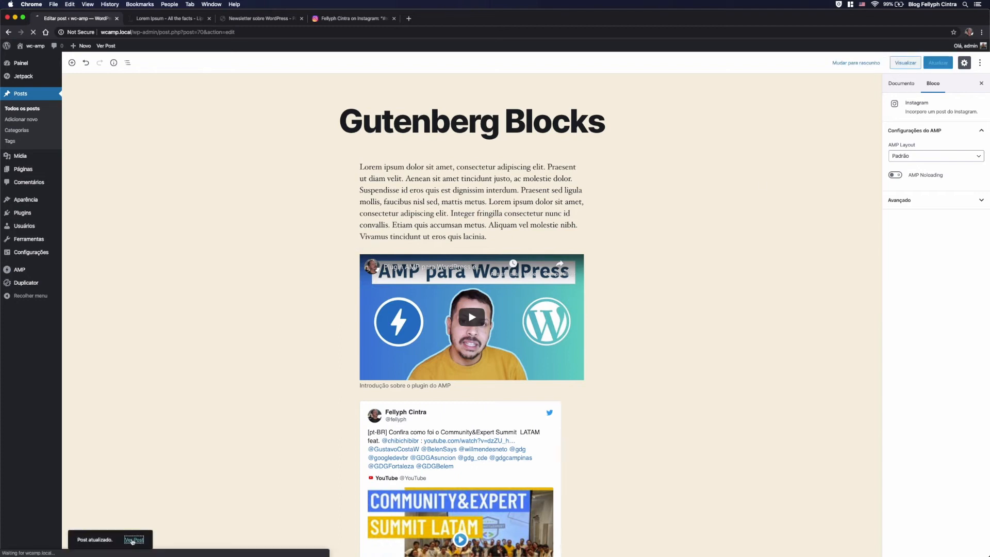
Examine how the YouTube, Twitter and Instagram embeds load on the published page, reloading it once.
scroll(252, 332, down, 3)
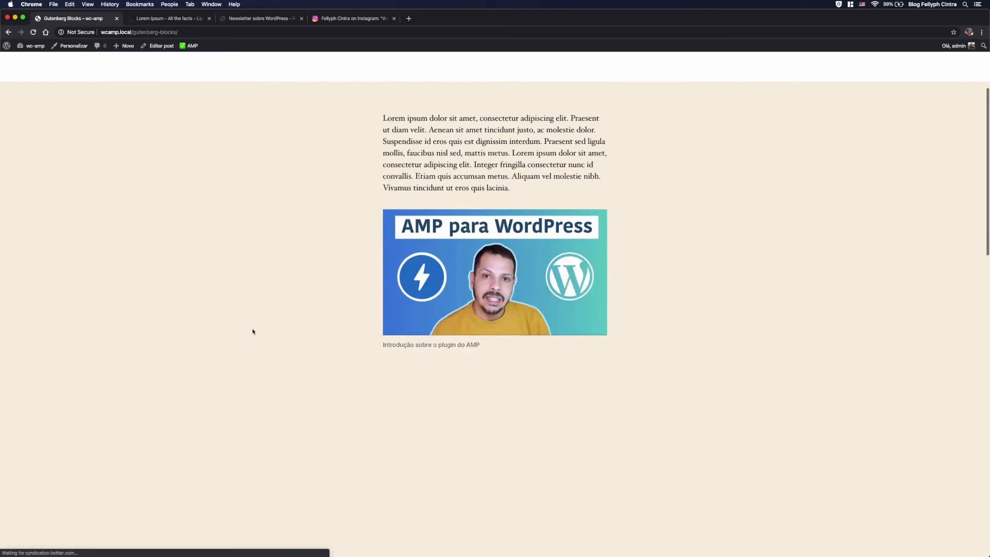
scroll(252, 332, up, 3)
scroll(241, 283, down, 5)
scroll(241, 284, down, 2)
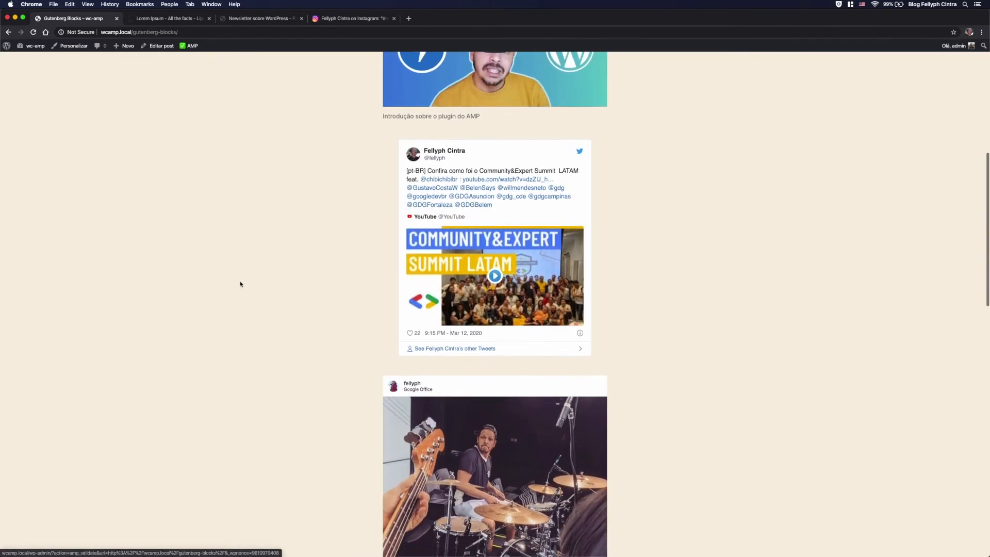
scroll(287, 353, up, 7)
key(super+r)
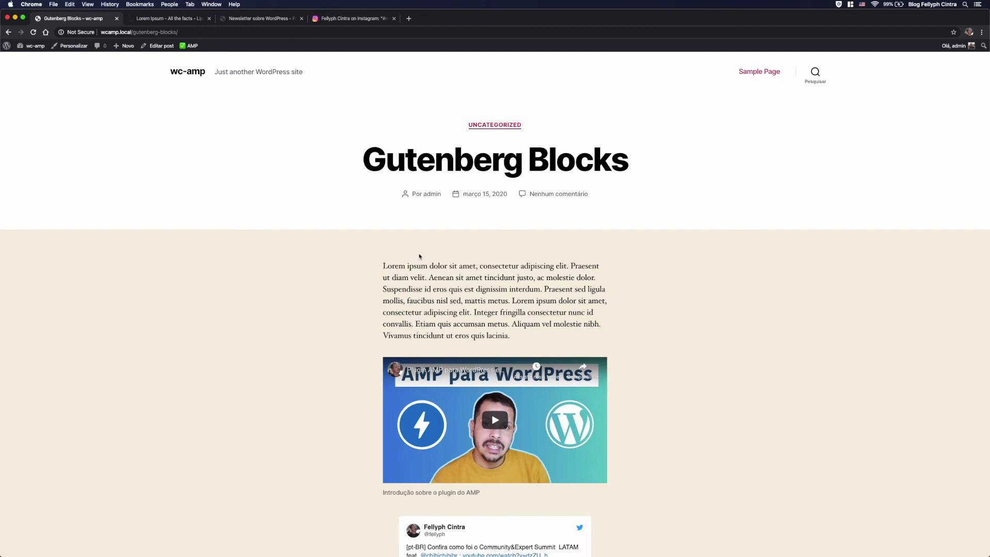
scroll(419, 256, down, 15)
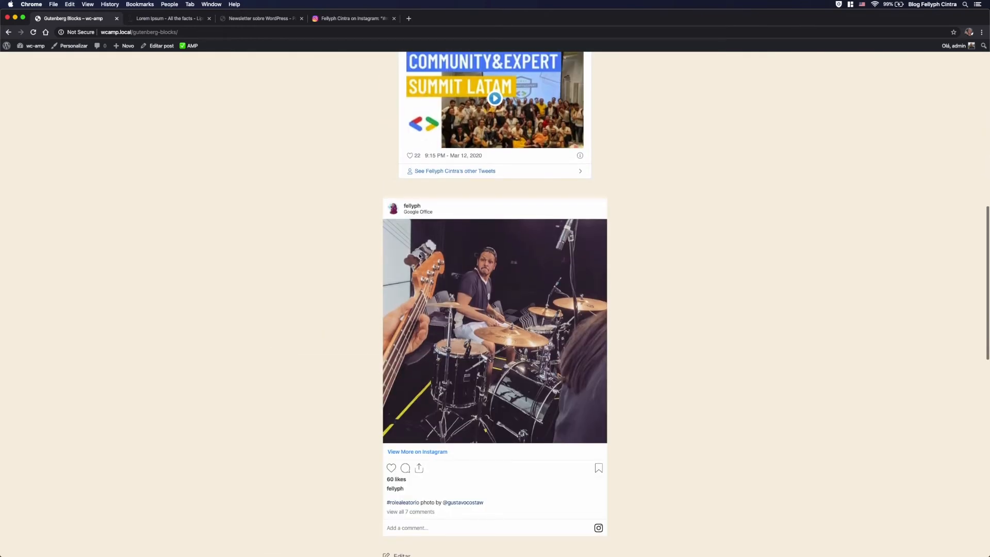
Inspect the HTML markup of the Instagram embed on the published page, examining its amp-instagram element.
scroll(419, 256, down, 4)
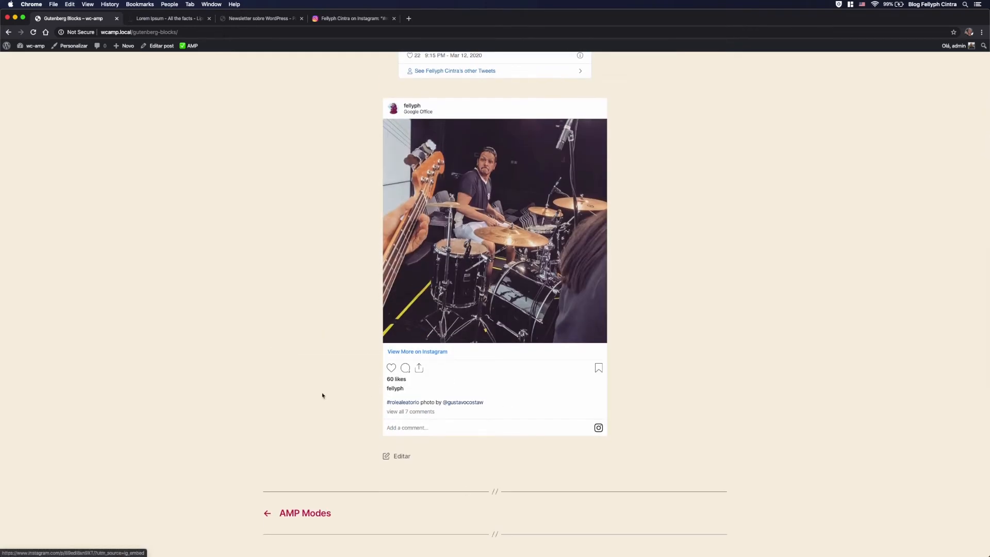
scroll(310, 323, up, 10)
scroll(358, 318, down, 6)
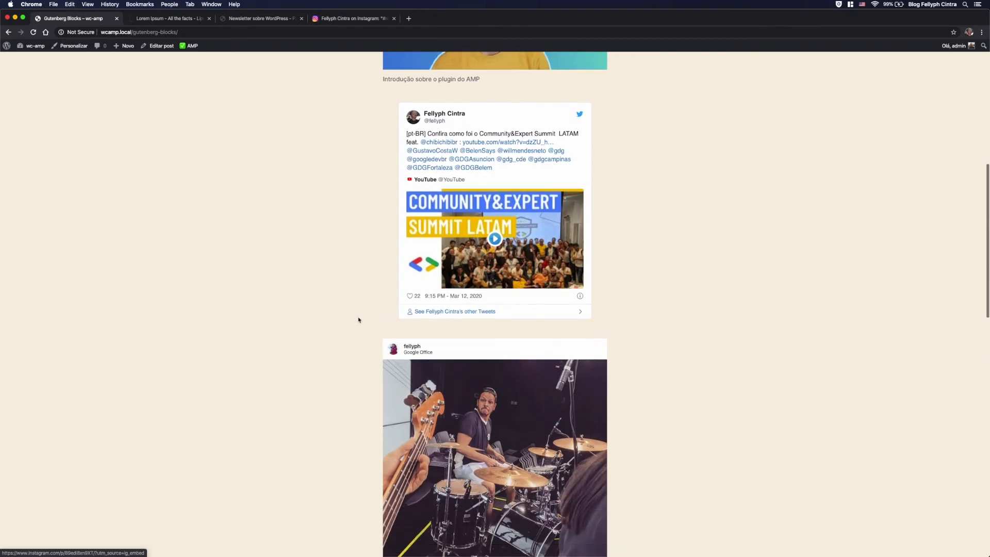
right_click(532, 331)
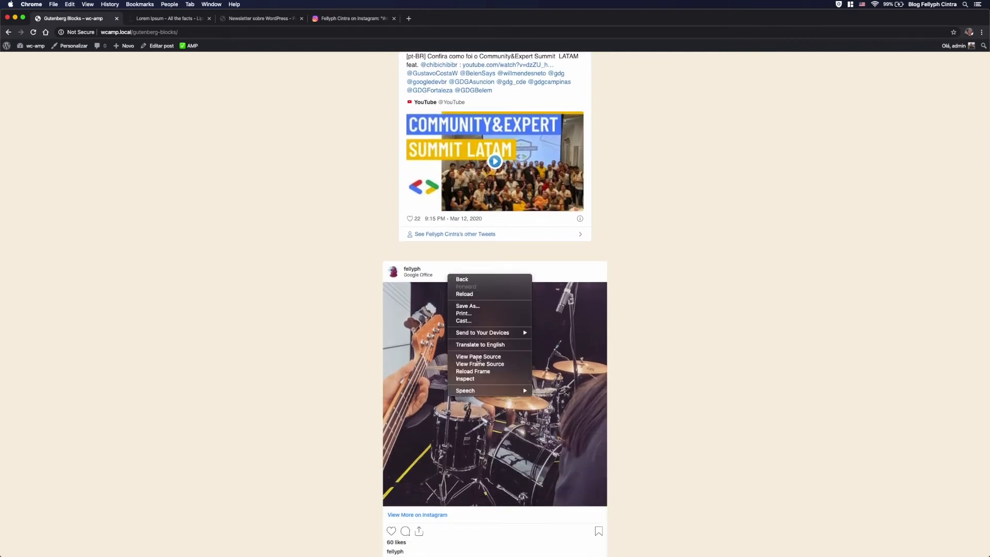
click(480, 383)
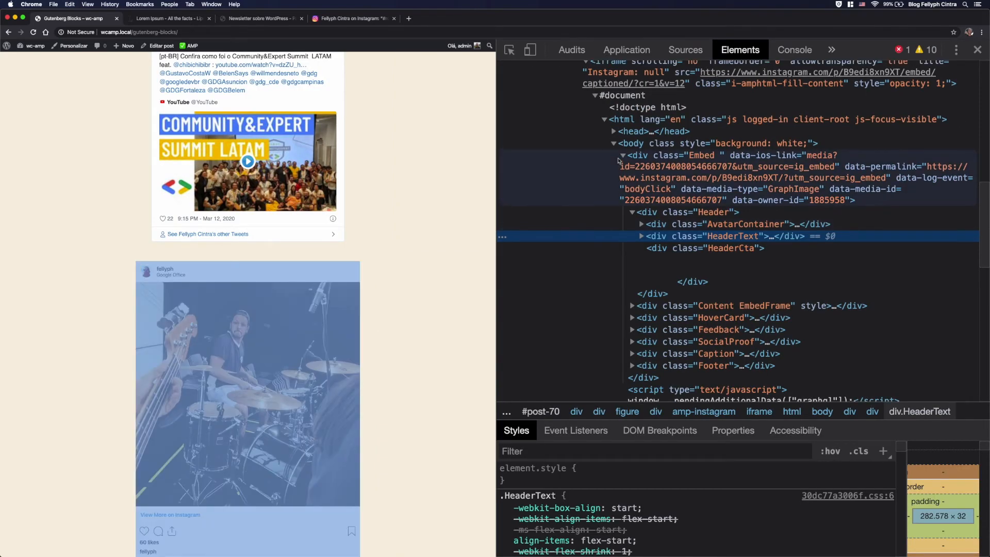
scroll(618, 159, up, 5)
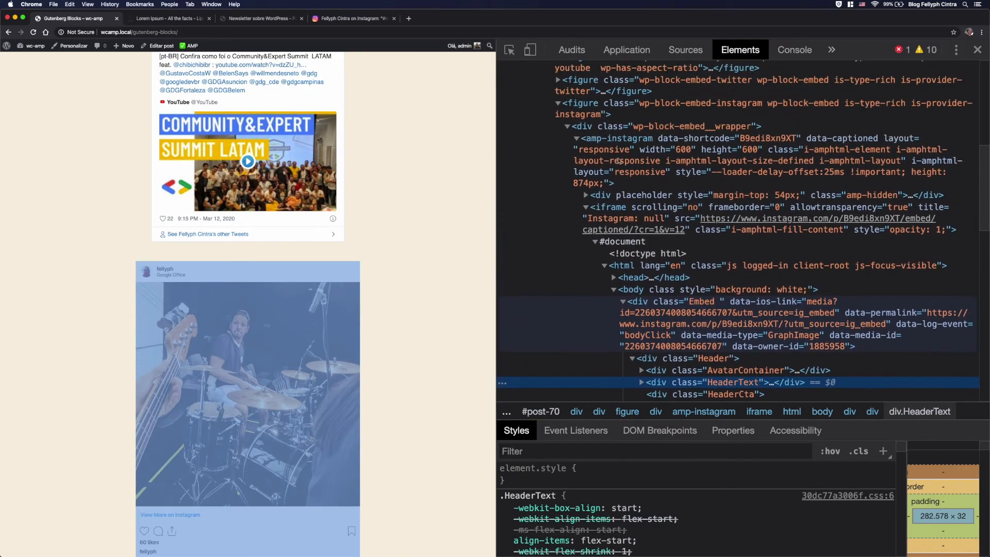
click(612, 152)
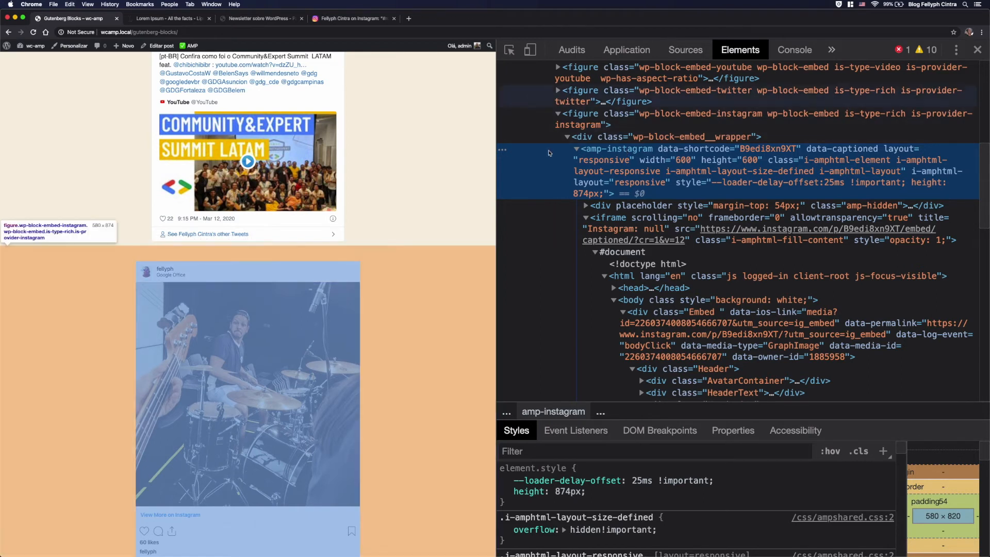
click(577, 149)
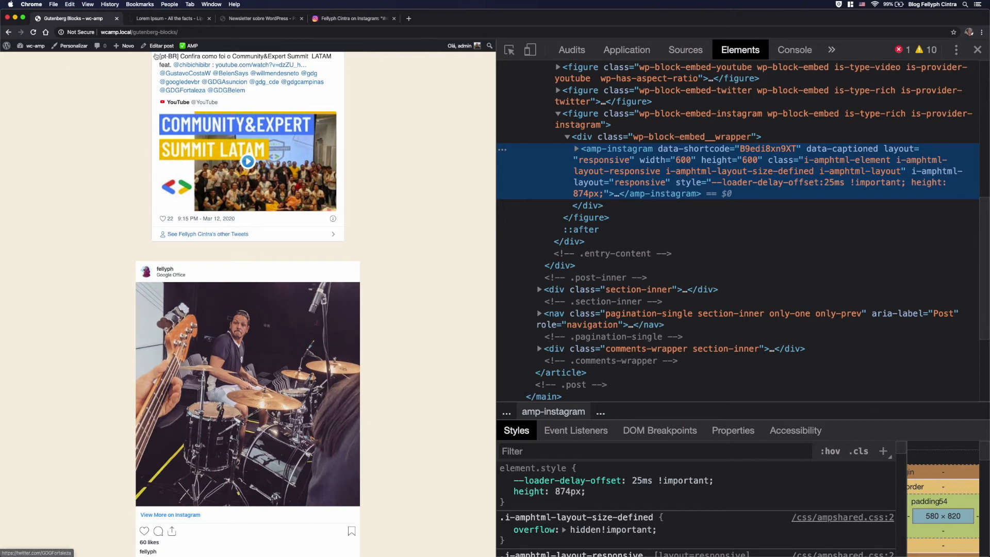
Return to the post editor and add an H2 heading "meu twitter" between the YouTube video and the tweet.
click(162, 46)
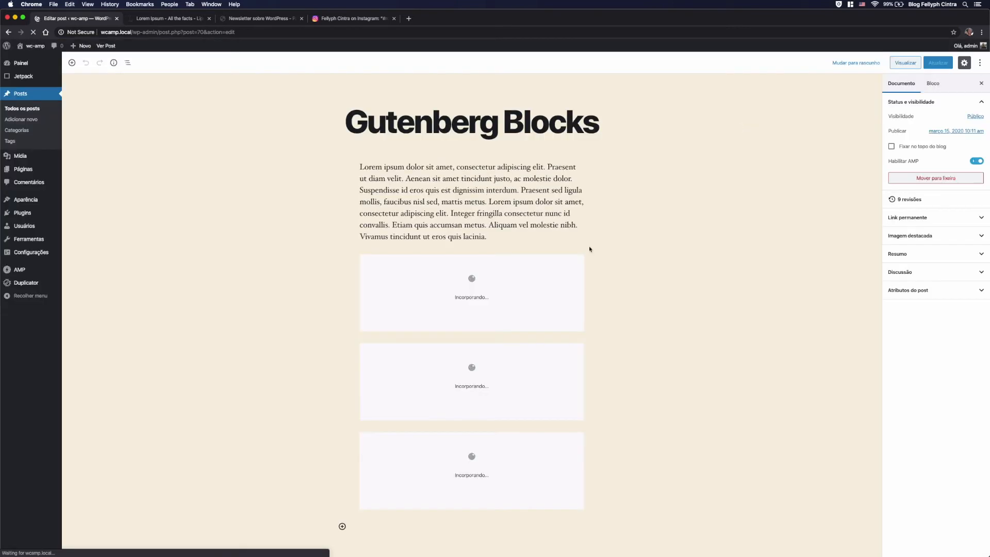
click(586, 380)
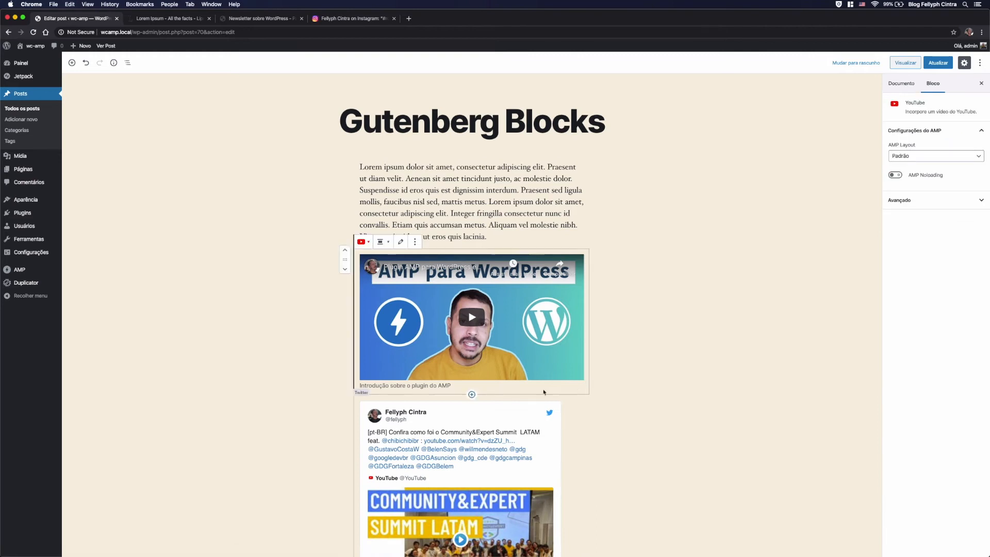
click(471, 394)
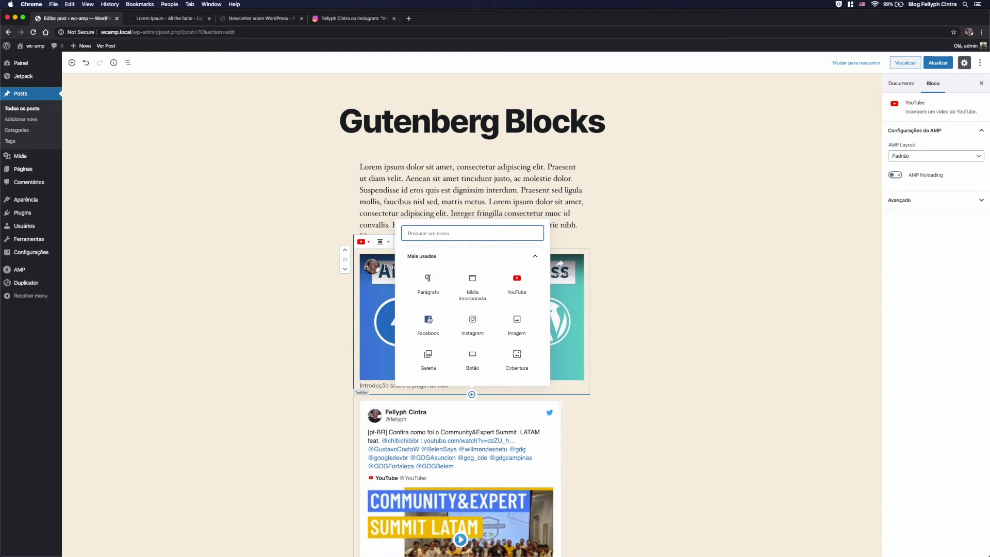
click(417, 257)
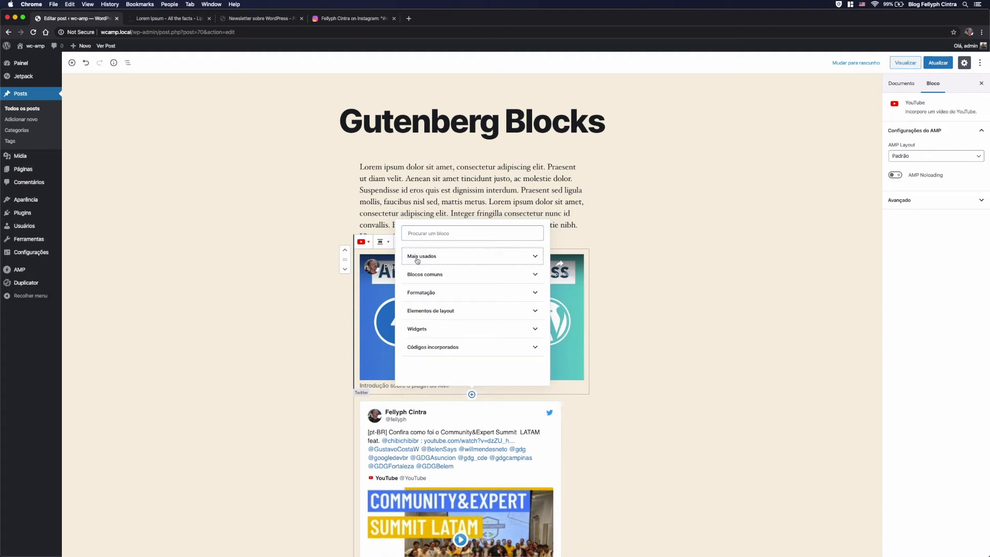
click(416, 278)
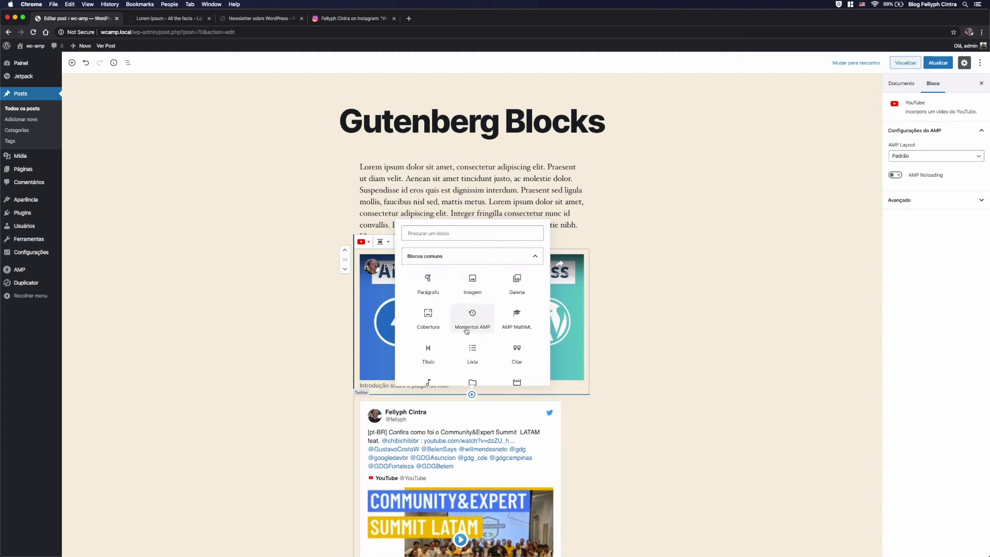
click(426, 356)
text(meu twitter)
key(Return)
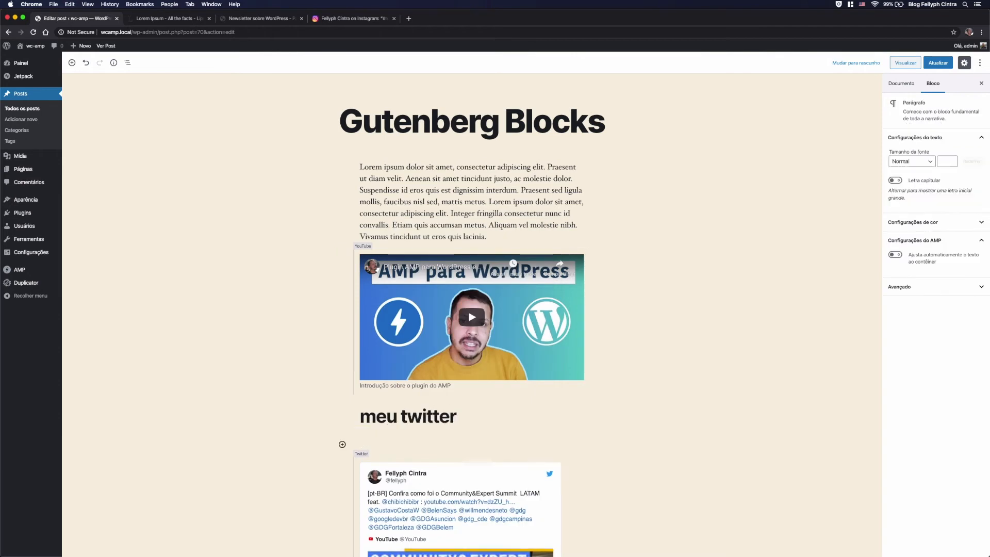
key(BackSpace)
Add an H2 heading "último no instagram" between the tweet and the Instagram embed.
scroll(442, 371, down, 5)
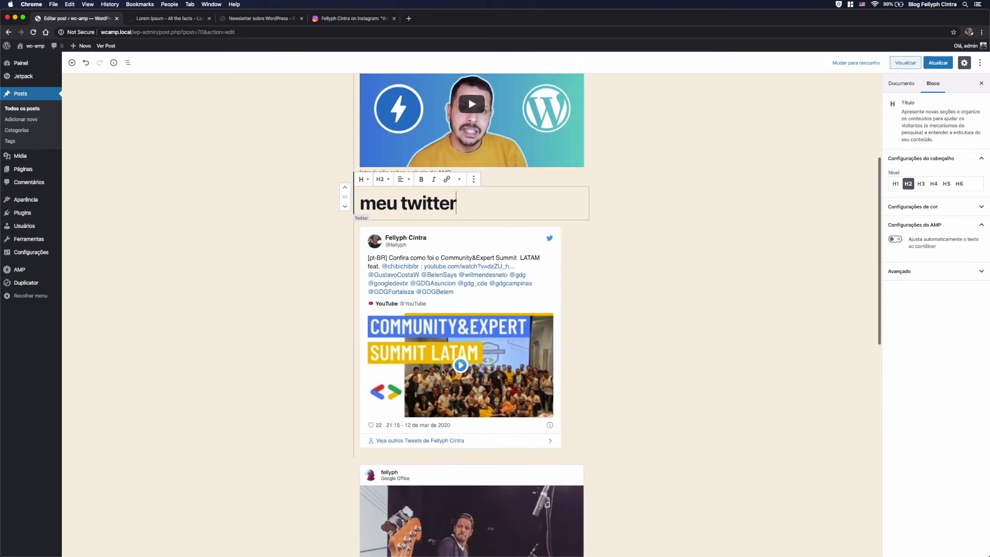
scroll(442, 371, down, 2)
click(583, 384)
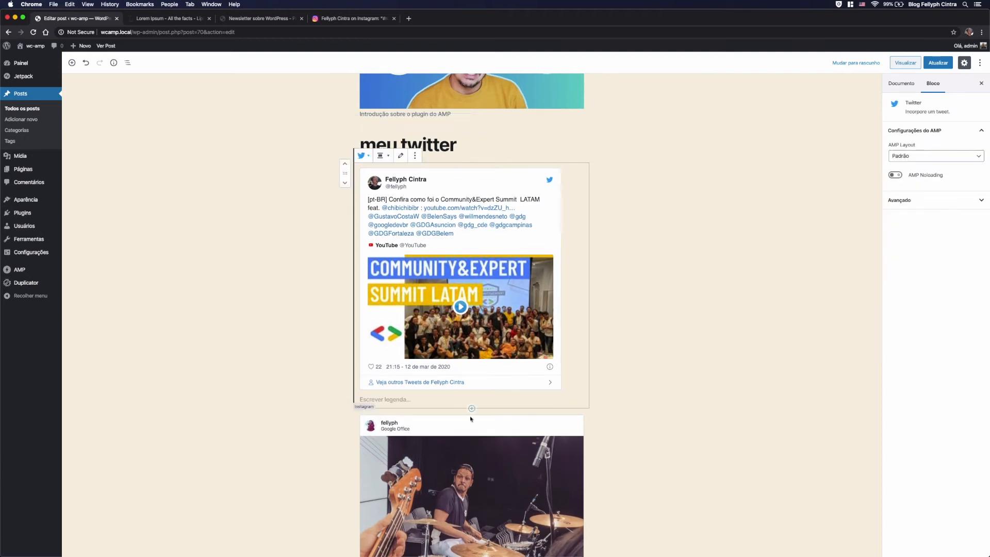
click(471, 408)
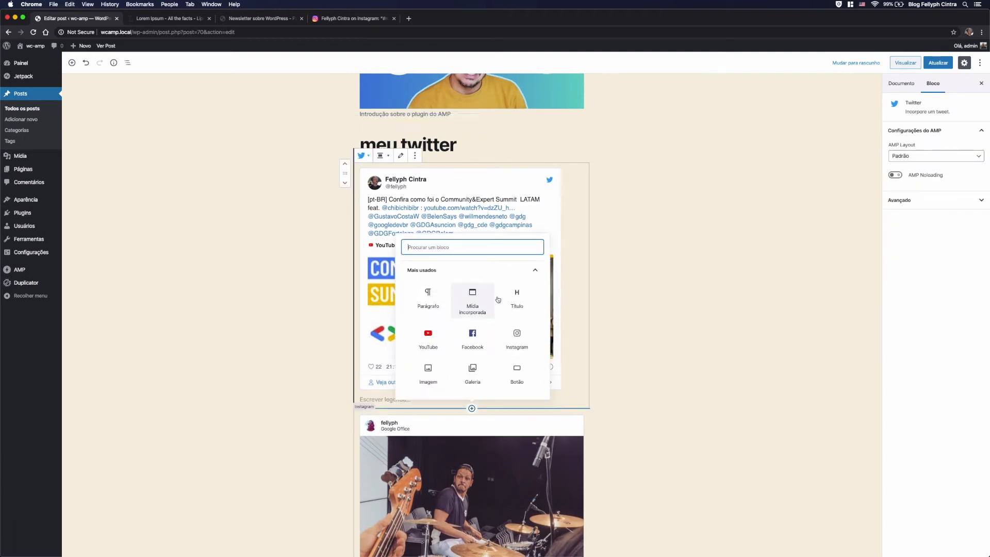
click(516, 298)
text(último no instagram)
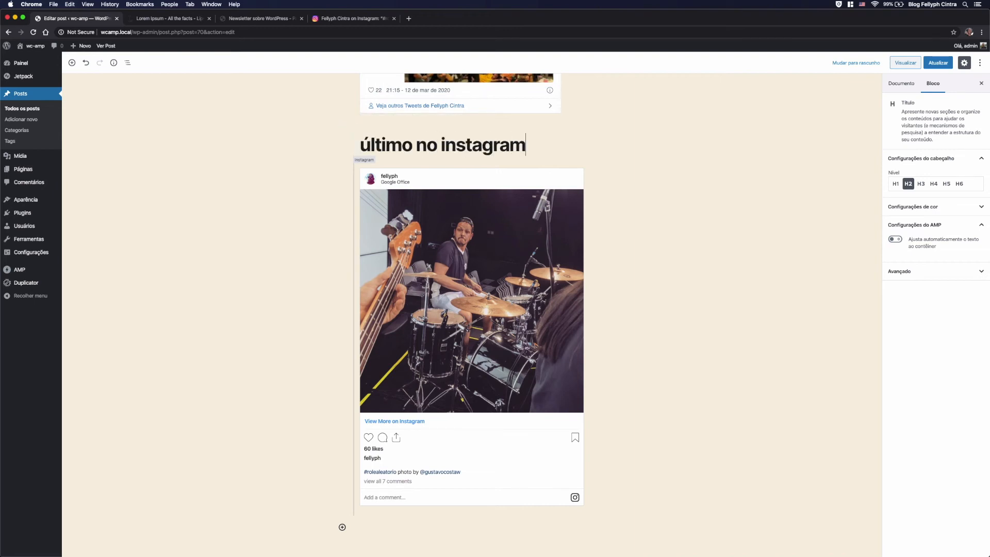
Capitalize the first letter of the heading above the tweet so it reads "Meu twitter".
scroll(515, 297, up, 10)
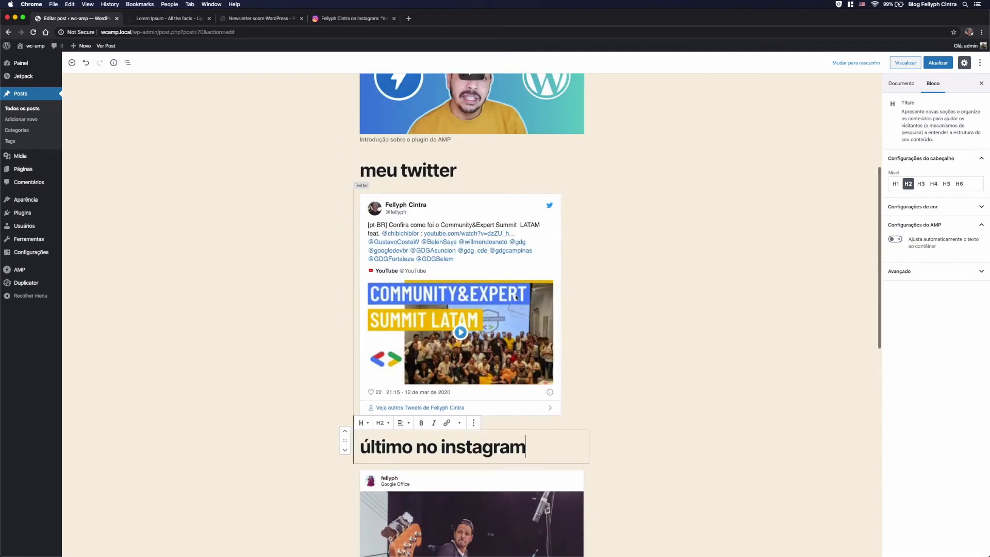
click(383, 239)
key(BackSpace)
text(M)
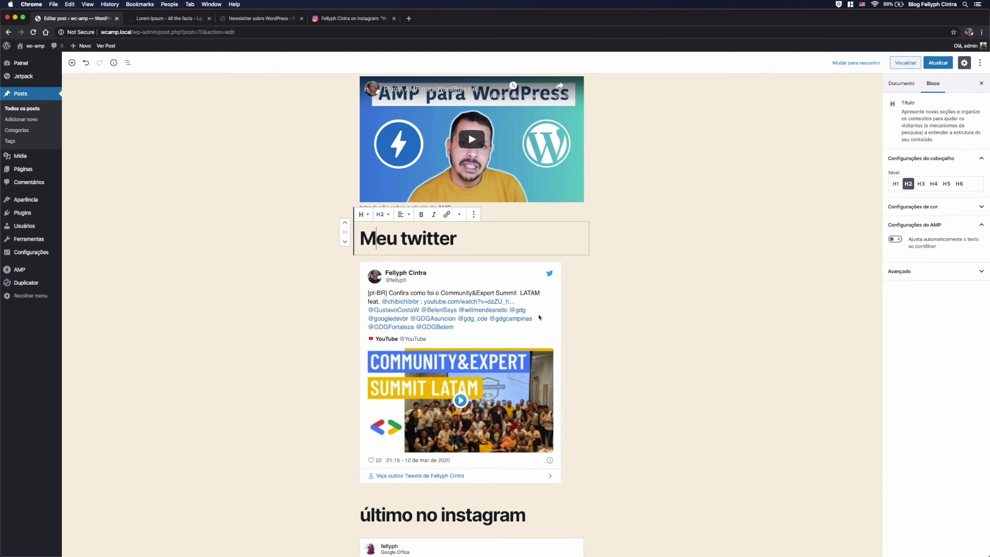
Insert a separator block between the tweet and the "último no instagram" heading.
scroll(540, 317, down, 3)
click(565, 402)
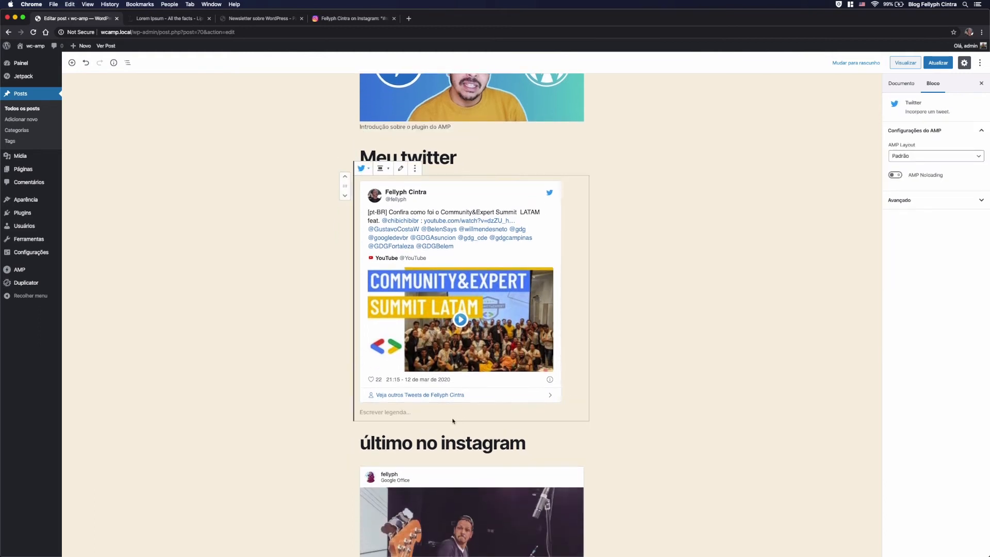
click(471, 425)
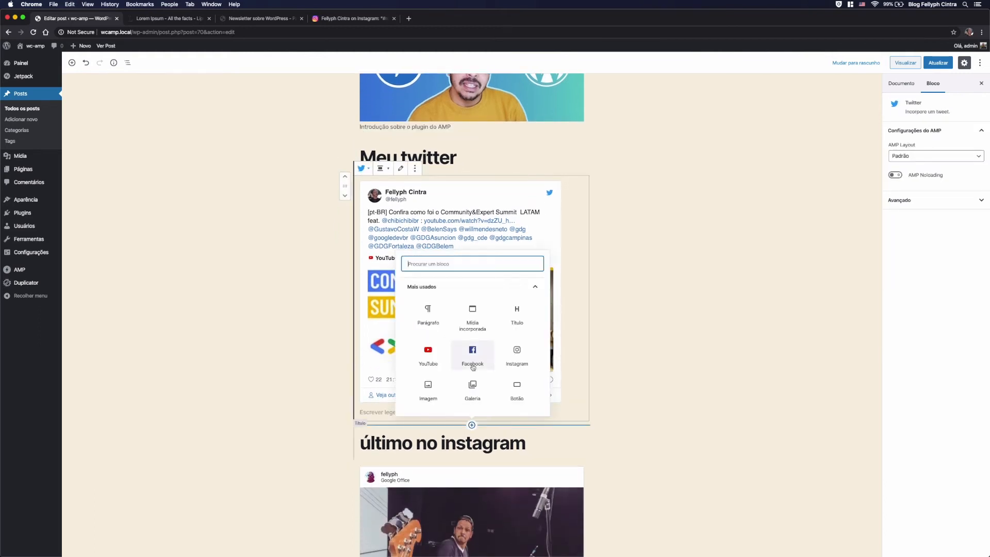
scroll(472, 309, down, 2)
scroll(441, 377, down, 3)
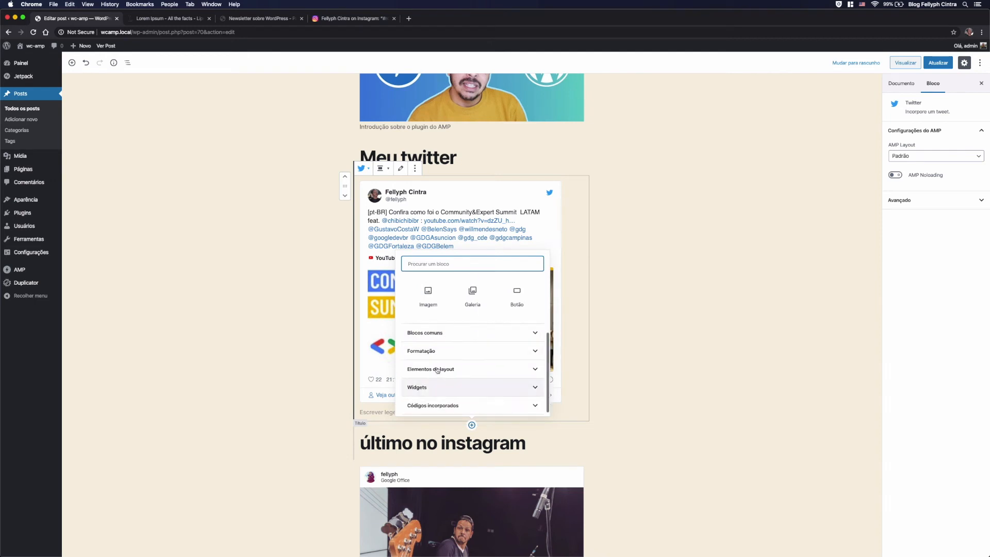
click(438, 377)
scroll(438, 378, down, 1)
scroll(438, 377, up, 1)
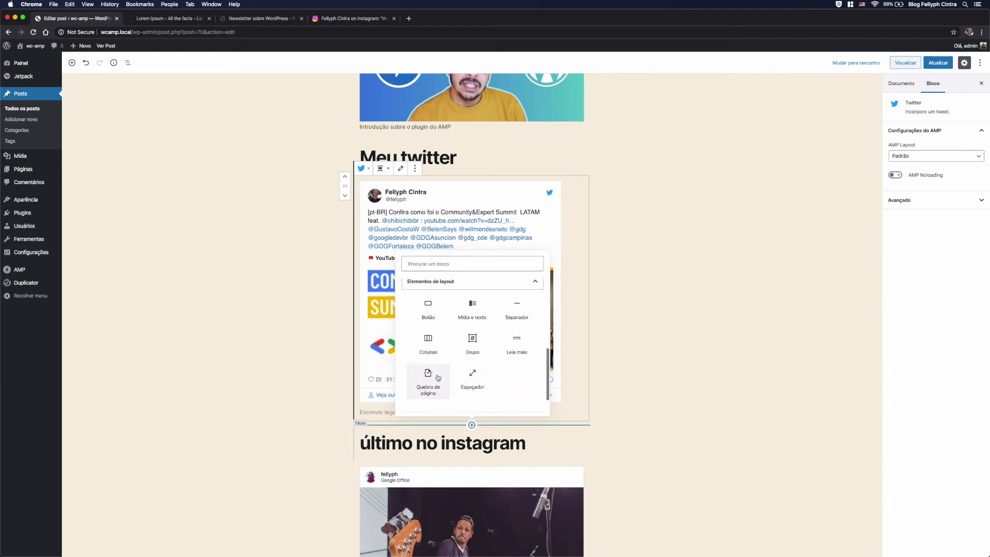
click(518, 313)
click(518, 312)
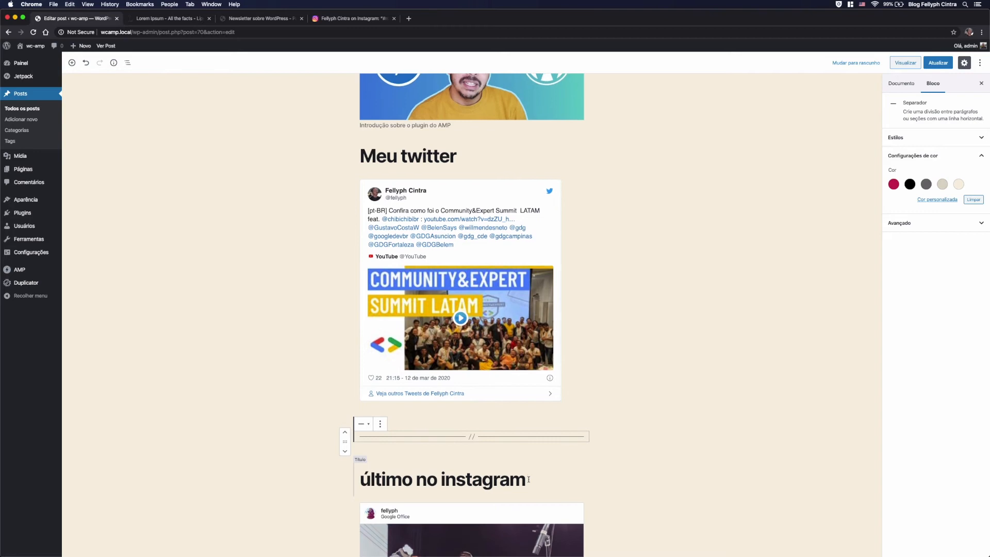
Add another separator block below the Instagram embed at the end of the post.
scroll(529, 482, down, 6)
scroll(529, 482, down, 4)
click(342, 351)
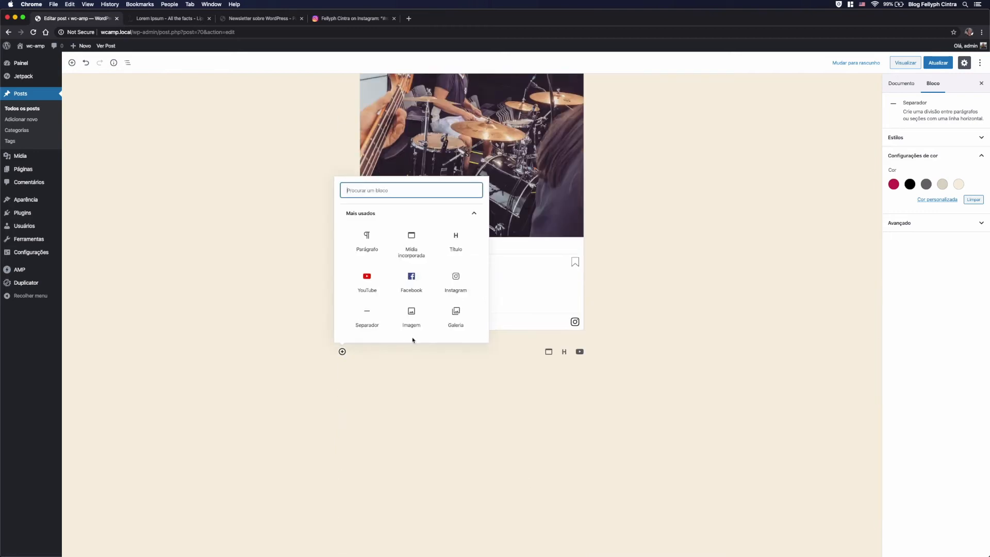
click(368, 316)
Insert a "Leia mais" block between the intro paragraph and the YouTube video.
scroll(491, 238, up, 10)
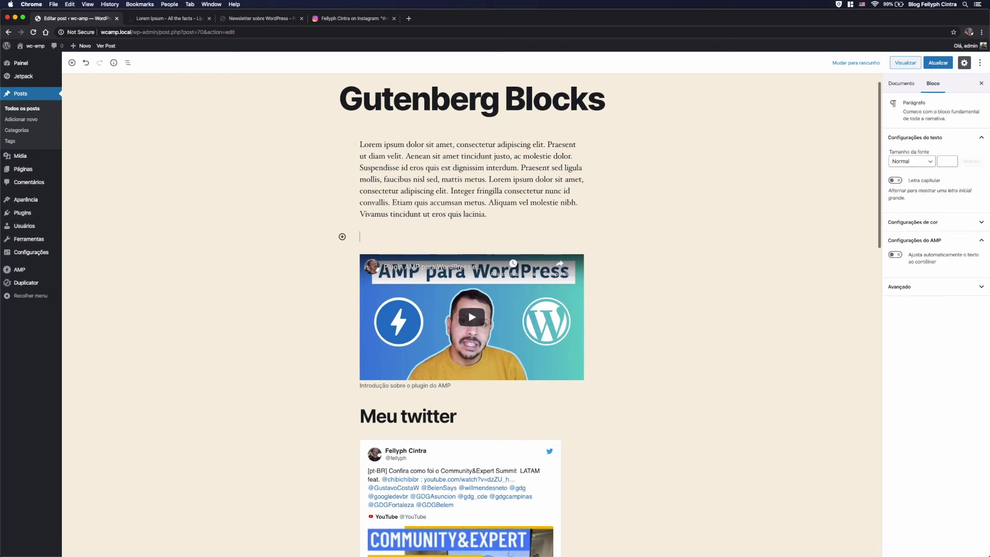
click(342, 237)
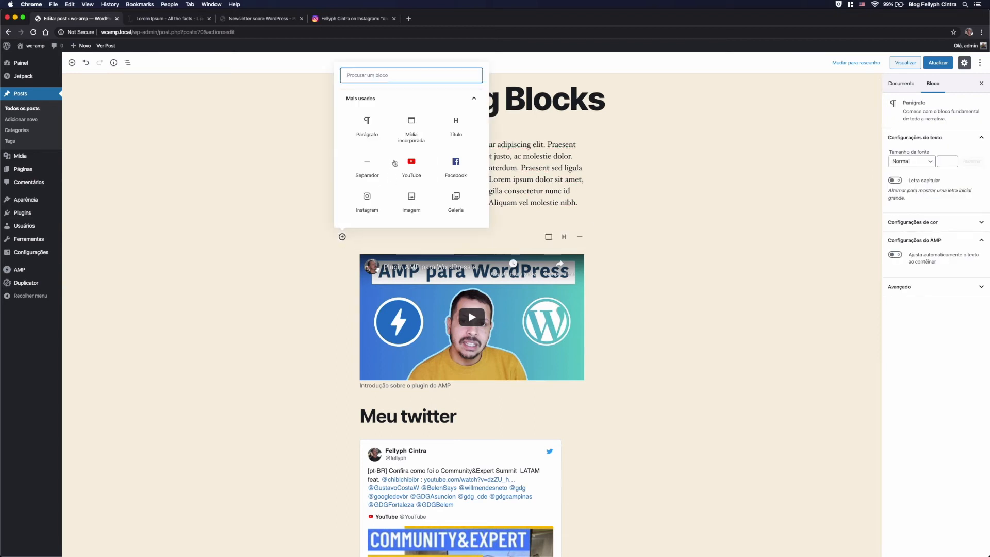
click(398, 98)
click(395, 156)
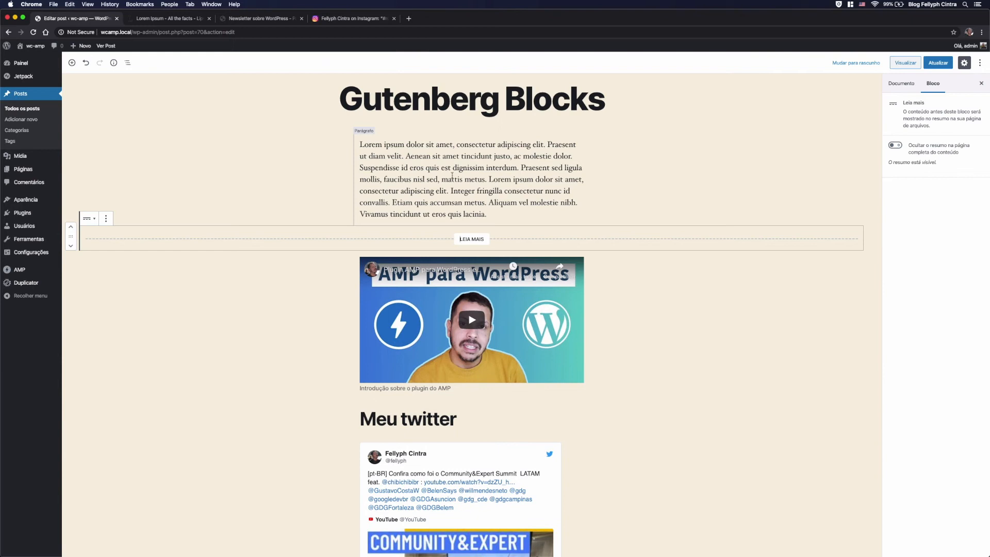
Update the post, view its published page, and check its excerpt on the site's home page by continuing to the full post.
click(939, 63)
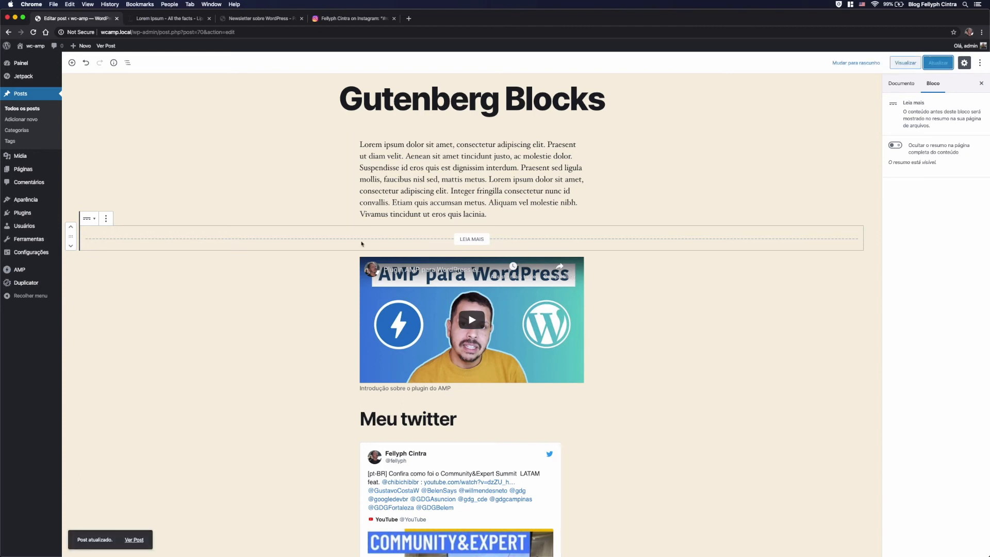
click(133, 539)
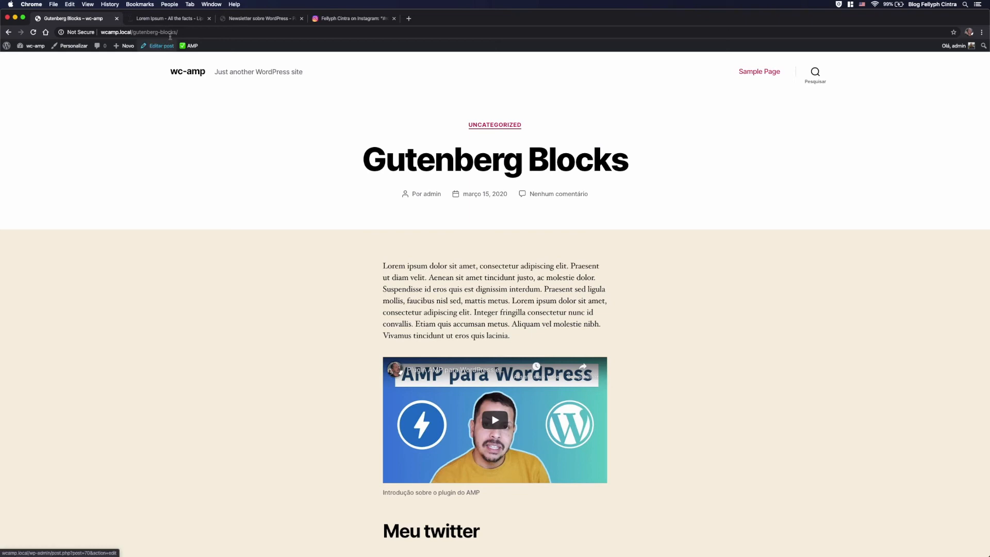
click(188, 72)
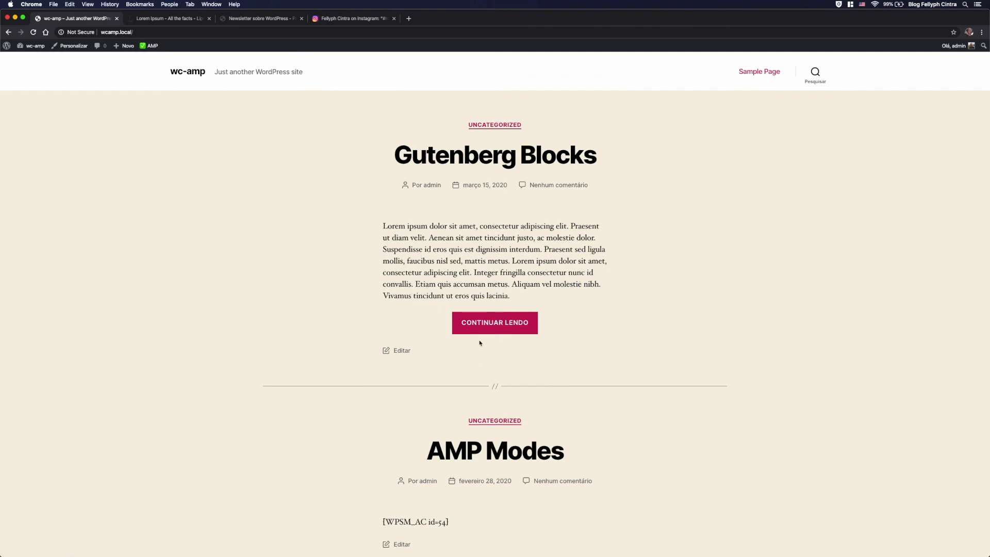
click(483, 324)
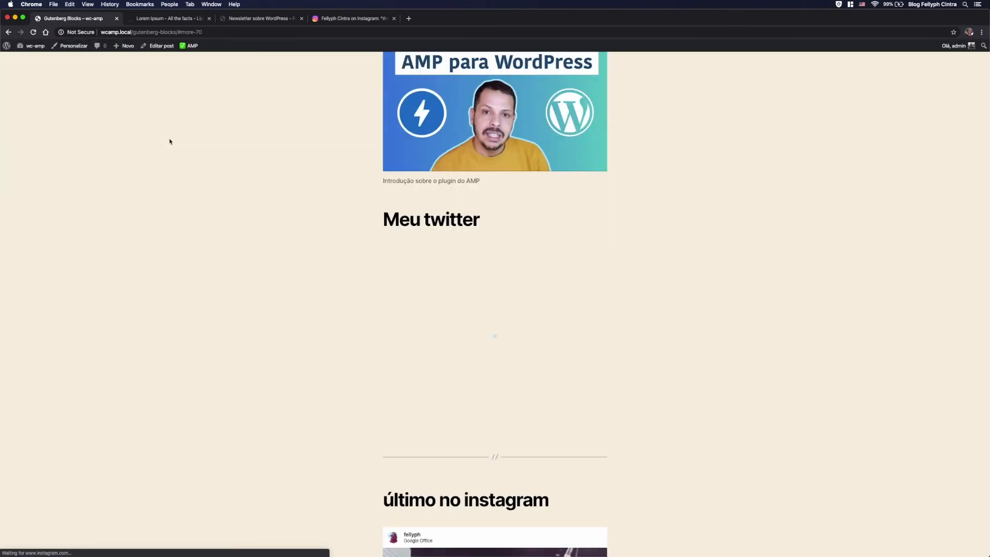
Reopen the post for editing and enable the AMP option that automatically fits the intro paragraph's text to its container.
click(152, 47)
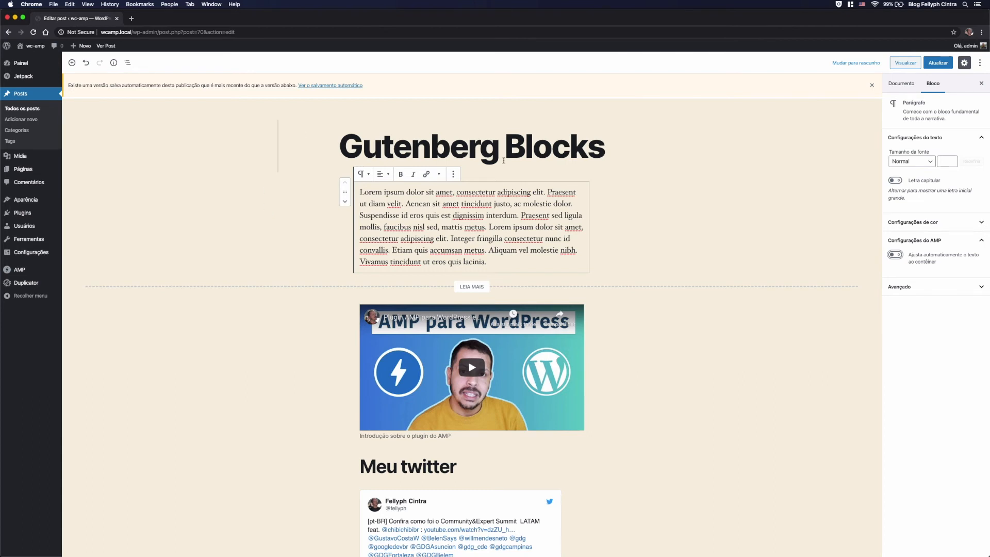
triple_click(485, 238)
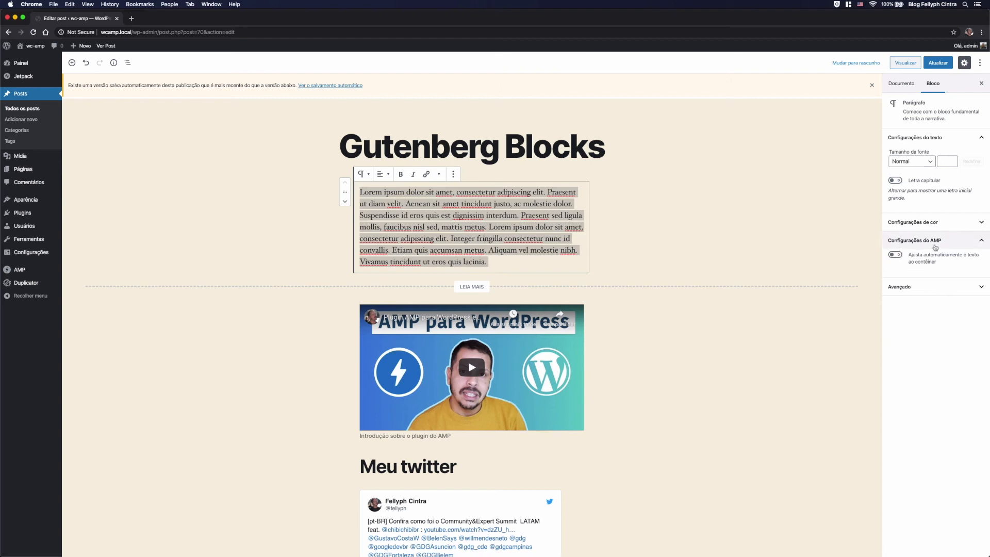
click(895, 255)
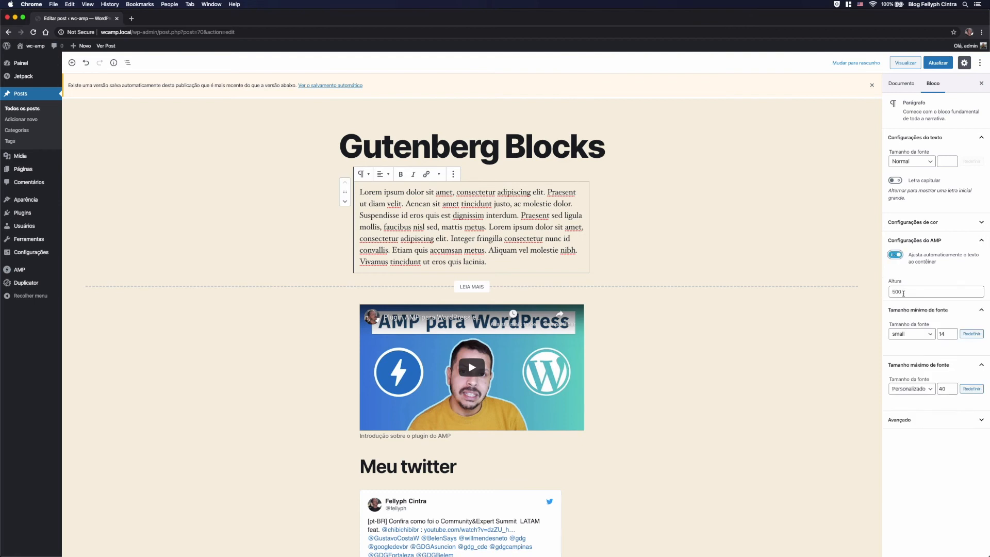
drag(903, 293, 889, 294)
Examine the AMP layout options available for the YouTube block without changing the layout.
click(527, 375)
click(536, 375)
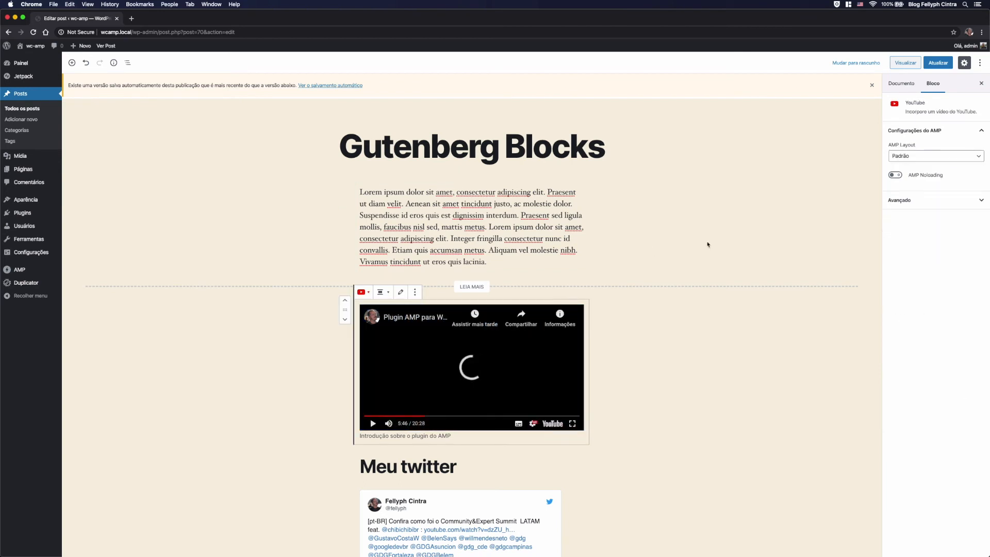
click(917, 156)
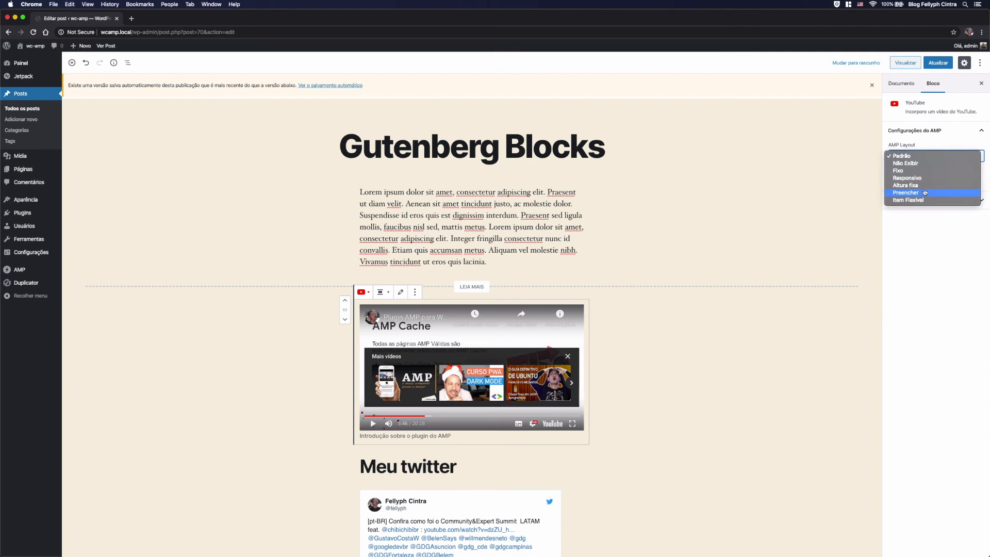
click(792, 244)
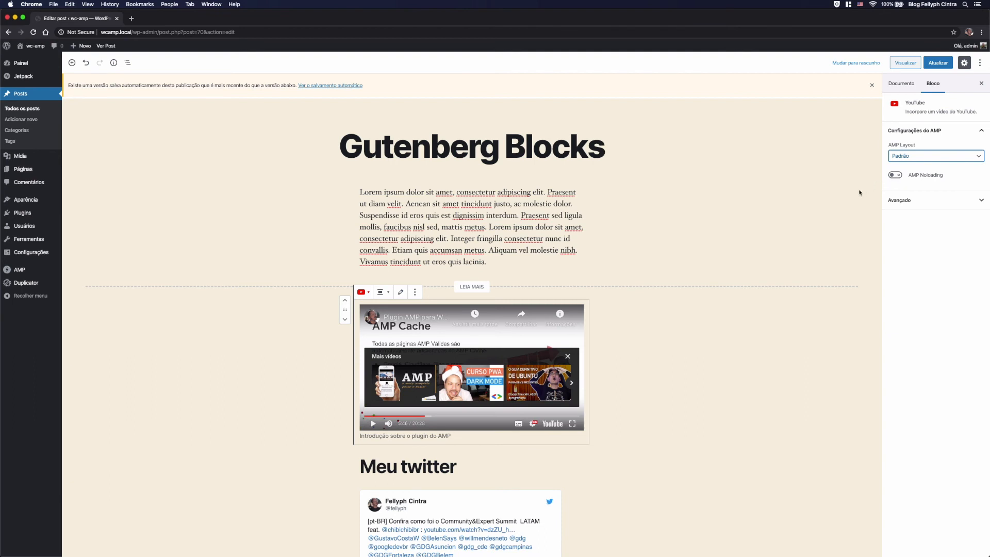
Select the Instagram embed block and review its AMP settings.
scroll(559, 349, down, 5)
click(559, 349)
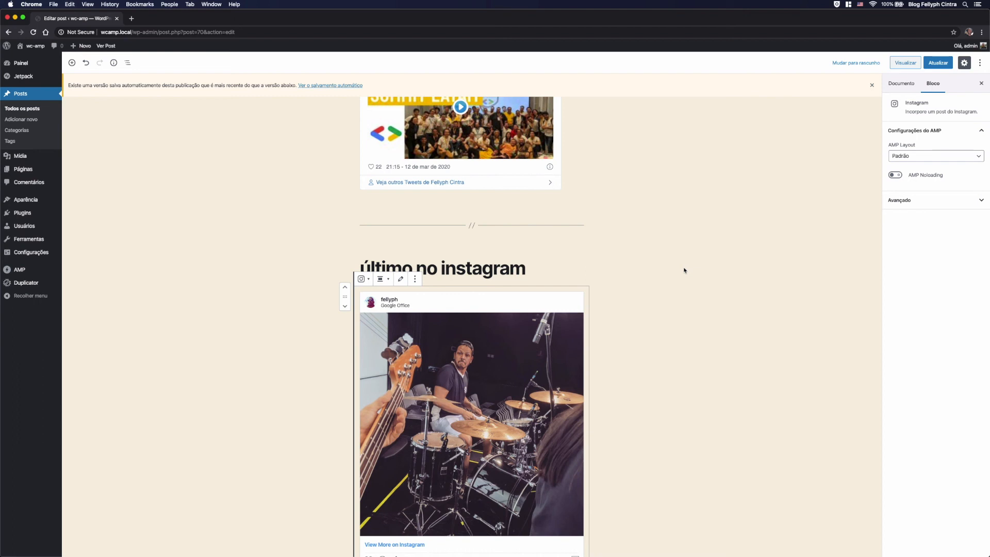
scroll(627, 334, down, 5)
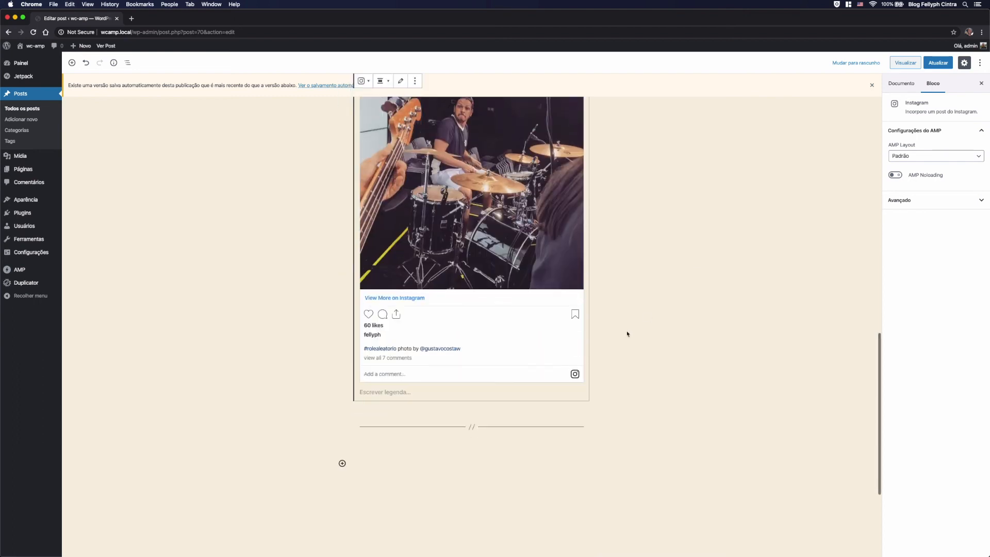